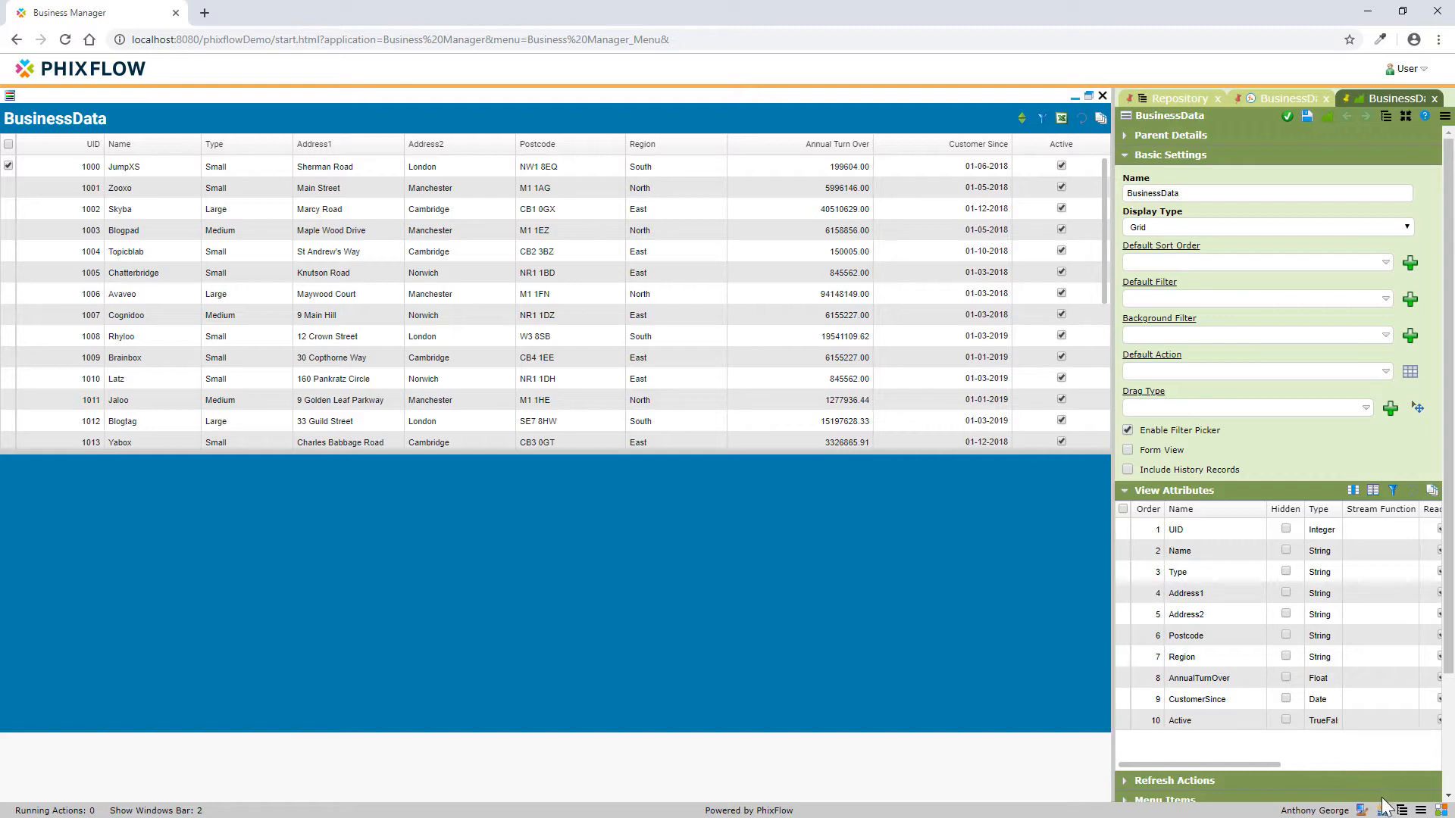
# Add a Form Title component from the Theme 1 palette to the empty blue form area and name it "Title"
pyautogui.click(1384, 809)
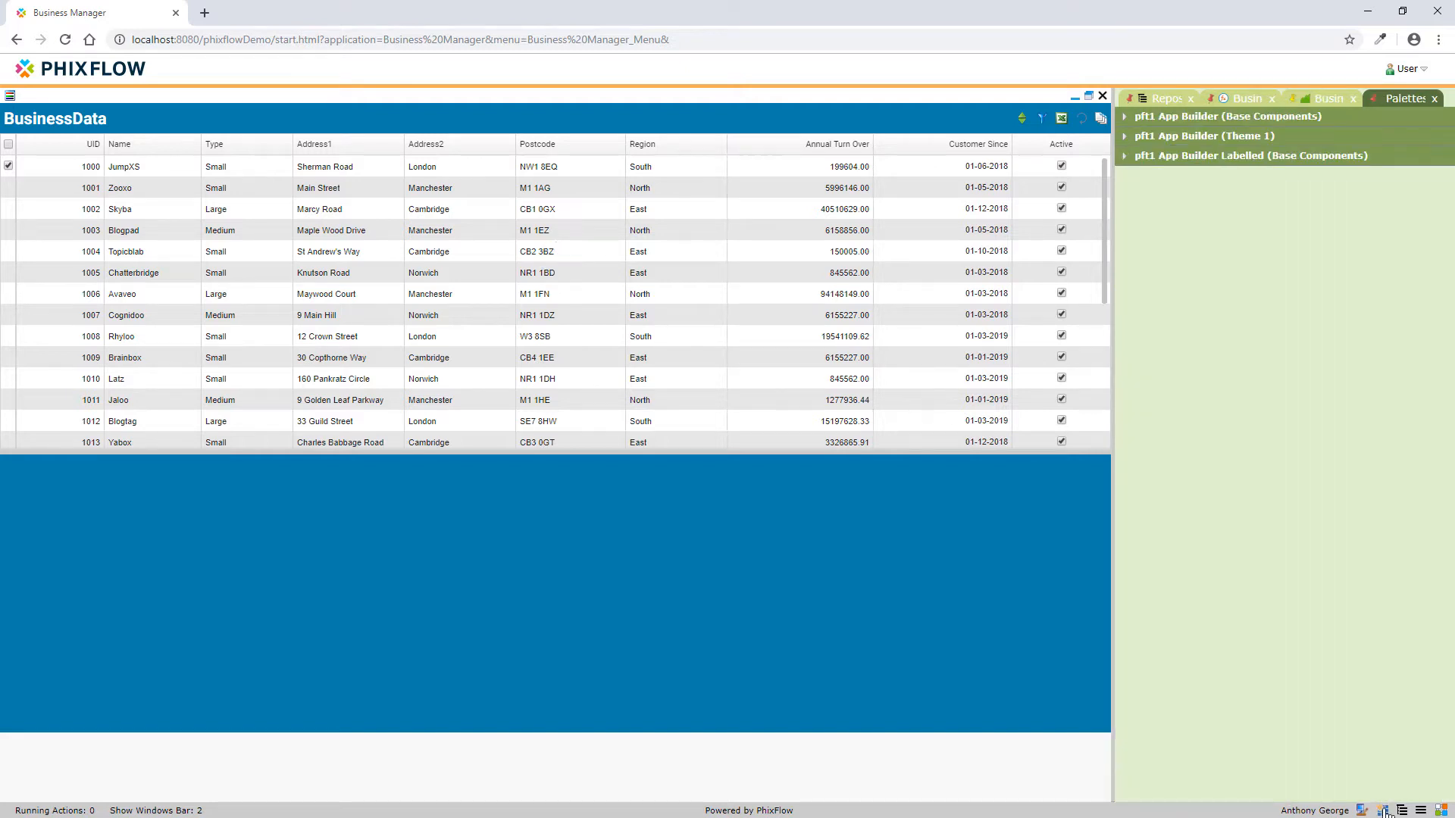
pyautogui.click(1124, 135)
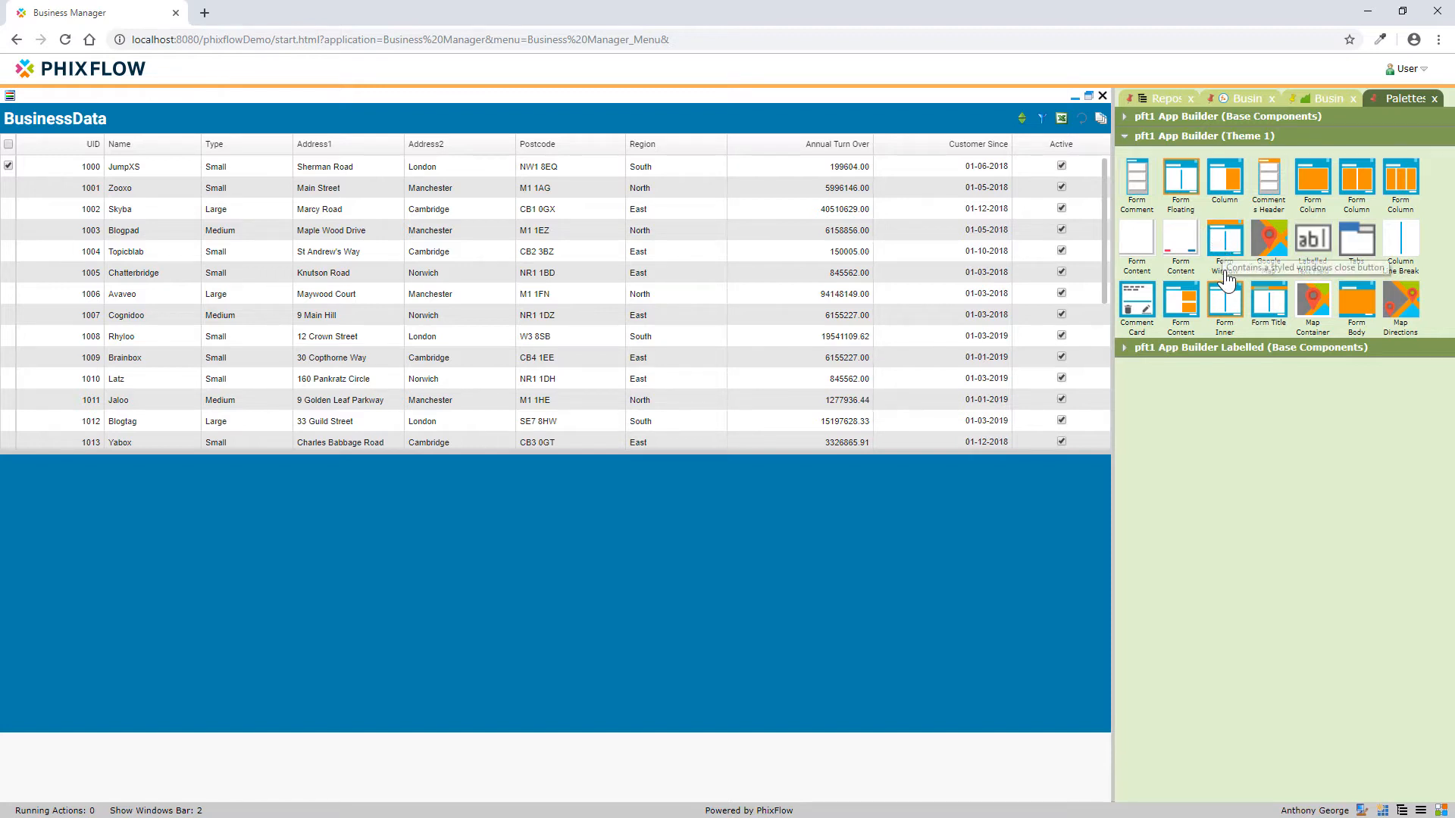
pyautogui.moveTo(1255, 303)
pyautogui.mouseDown()
pyautogui.moveTo(1281, 333)
pyautogui.moveTo(550, 510)
pyautogui.mouseUp()
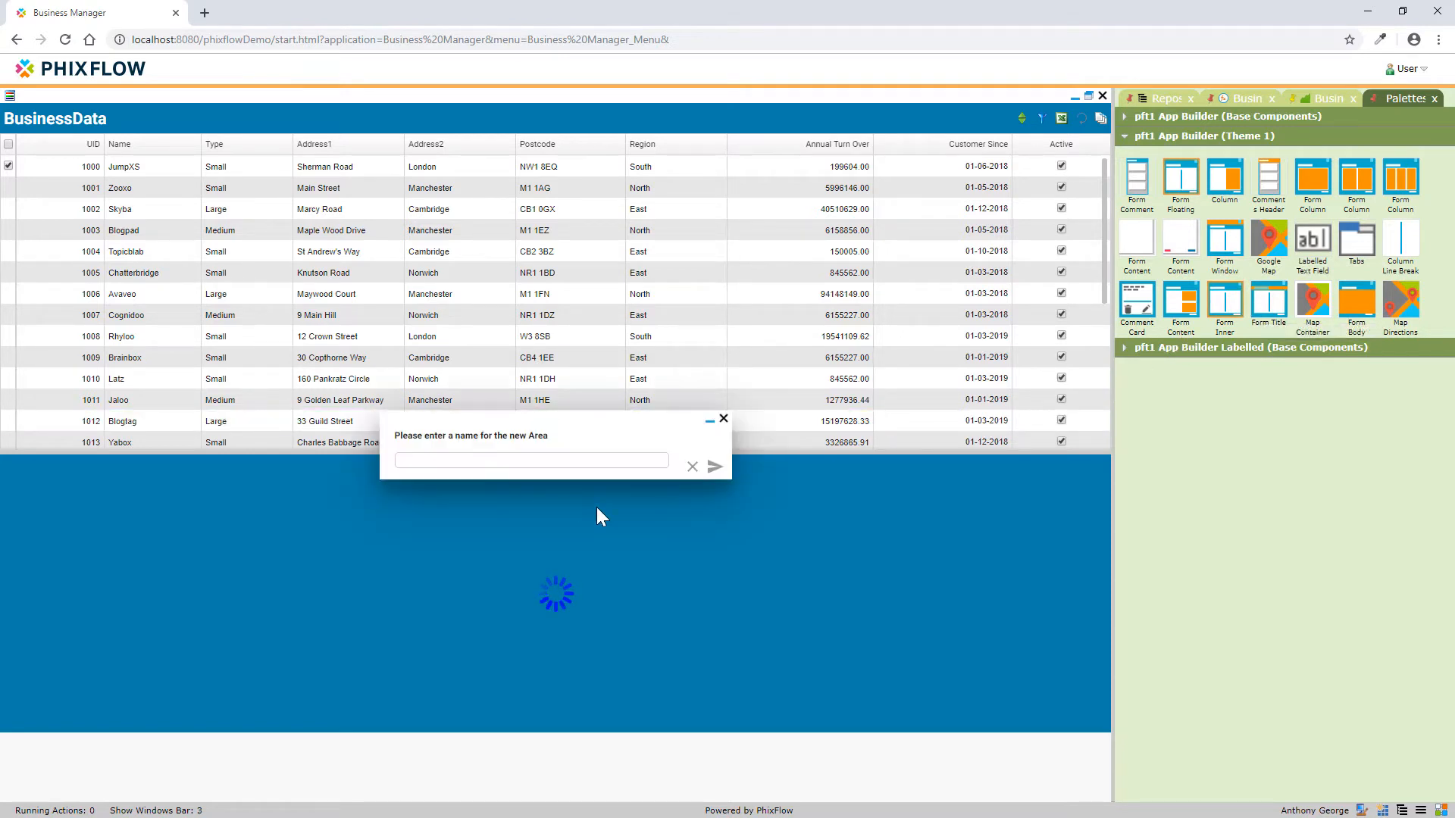
pyautogui.click(588, 463)
pyautogui.write('Title')
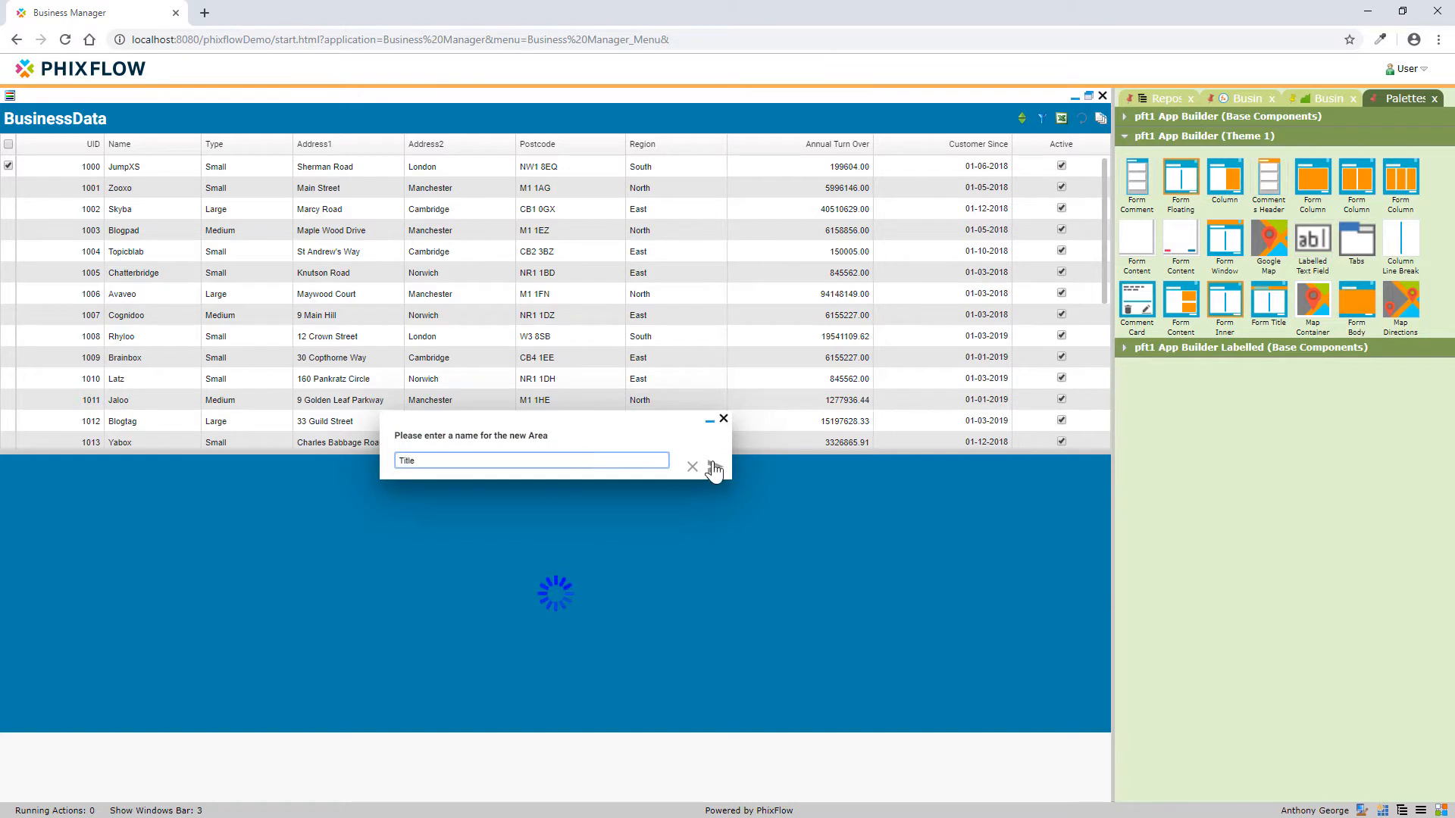
pyautogui.click(715, 468)
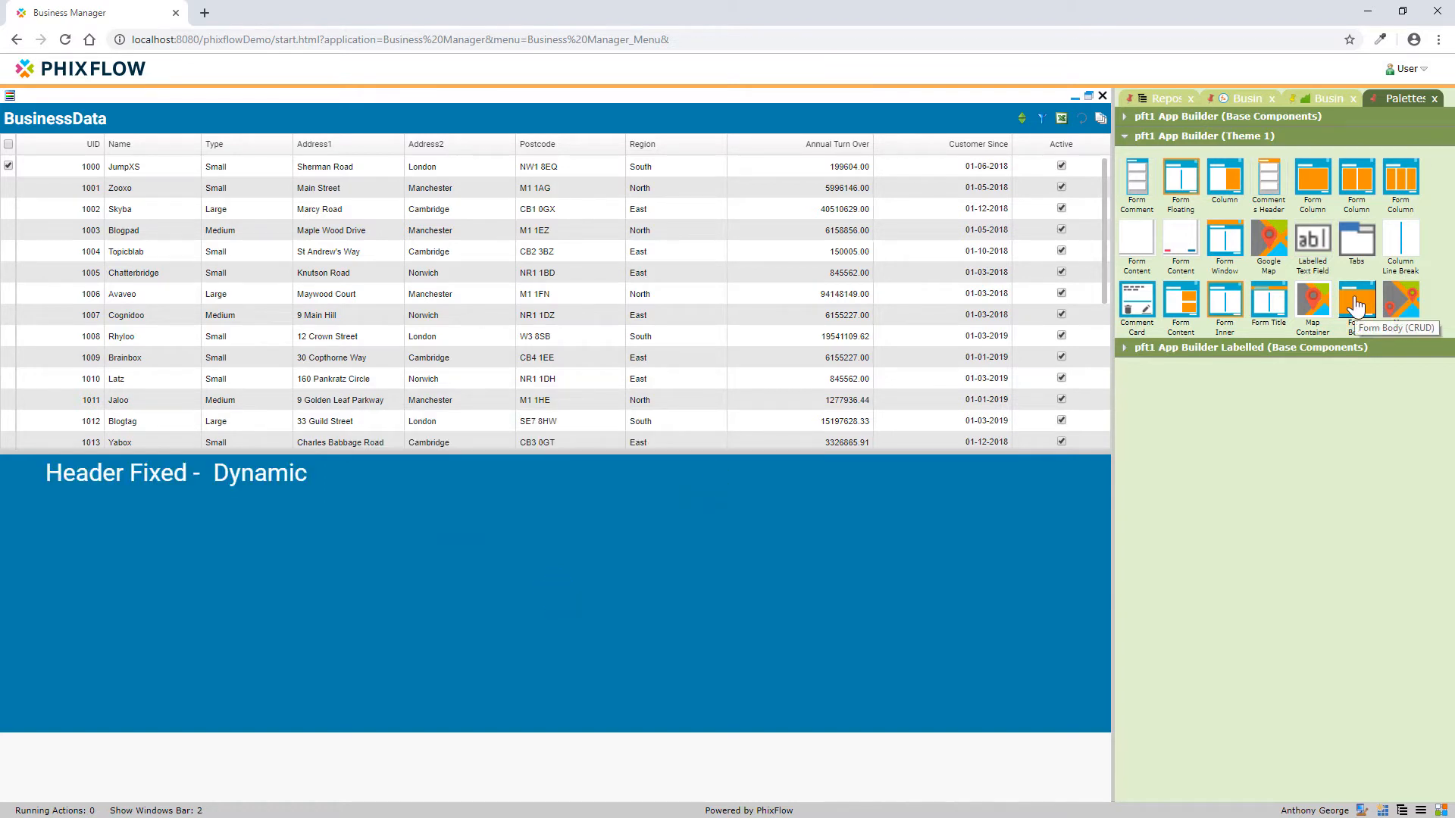
# Add a Form Body (CRUD) component below the form title and name it "Business Body"
pyautogui.moveTo(1355, 307); pyautogui.dragTo(511, 633)
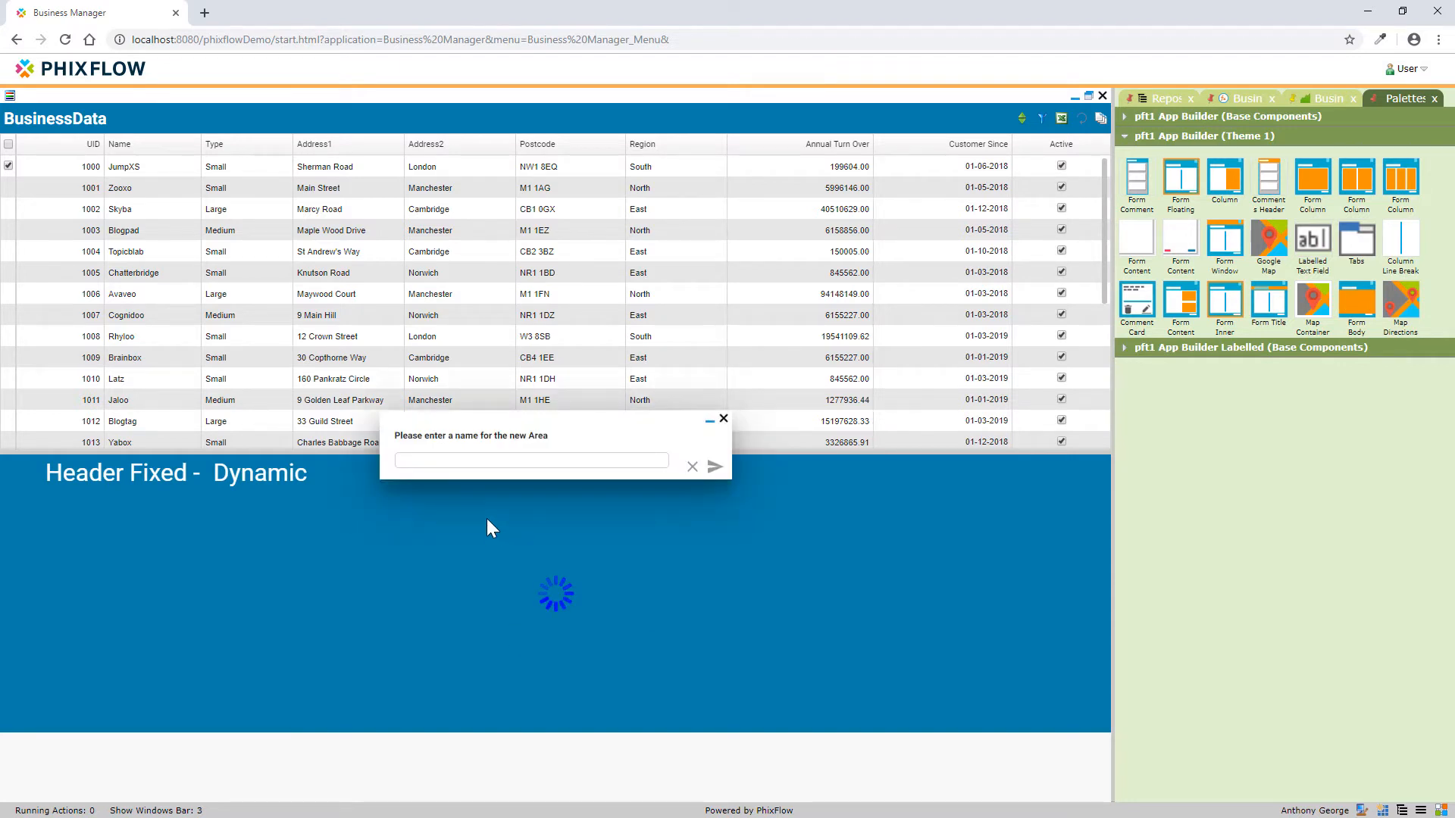
pyautogui.click(465, 461)
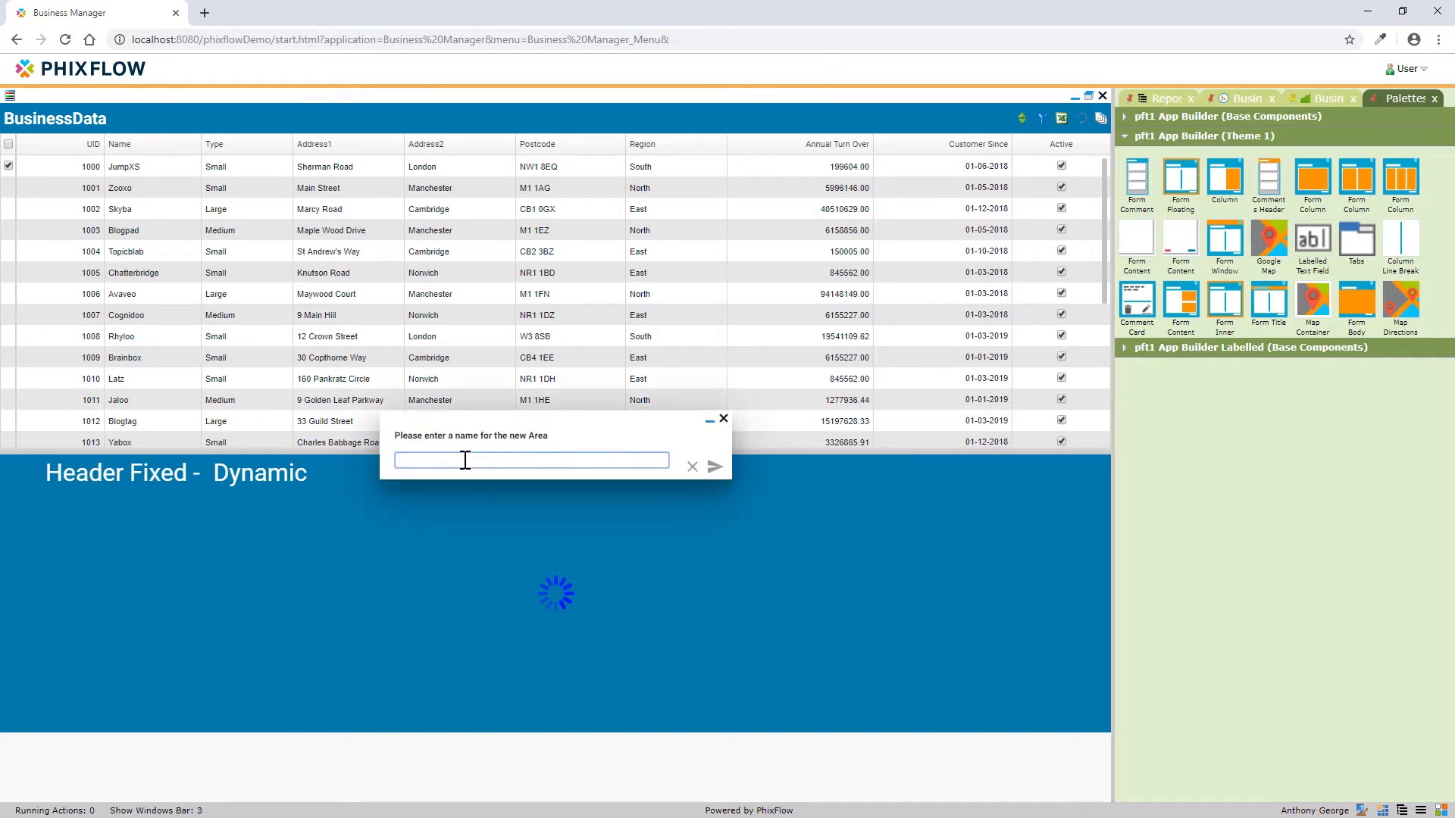
pyautogui.write('Business Body')
pyautogui.click(715, 467)
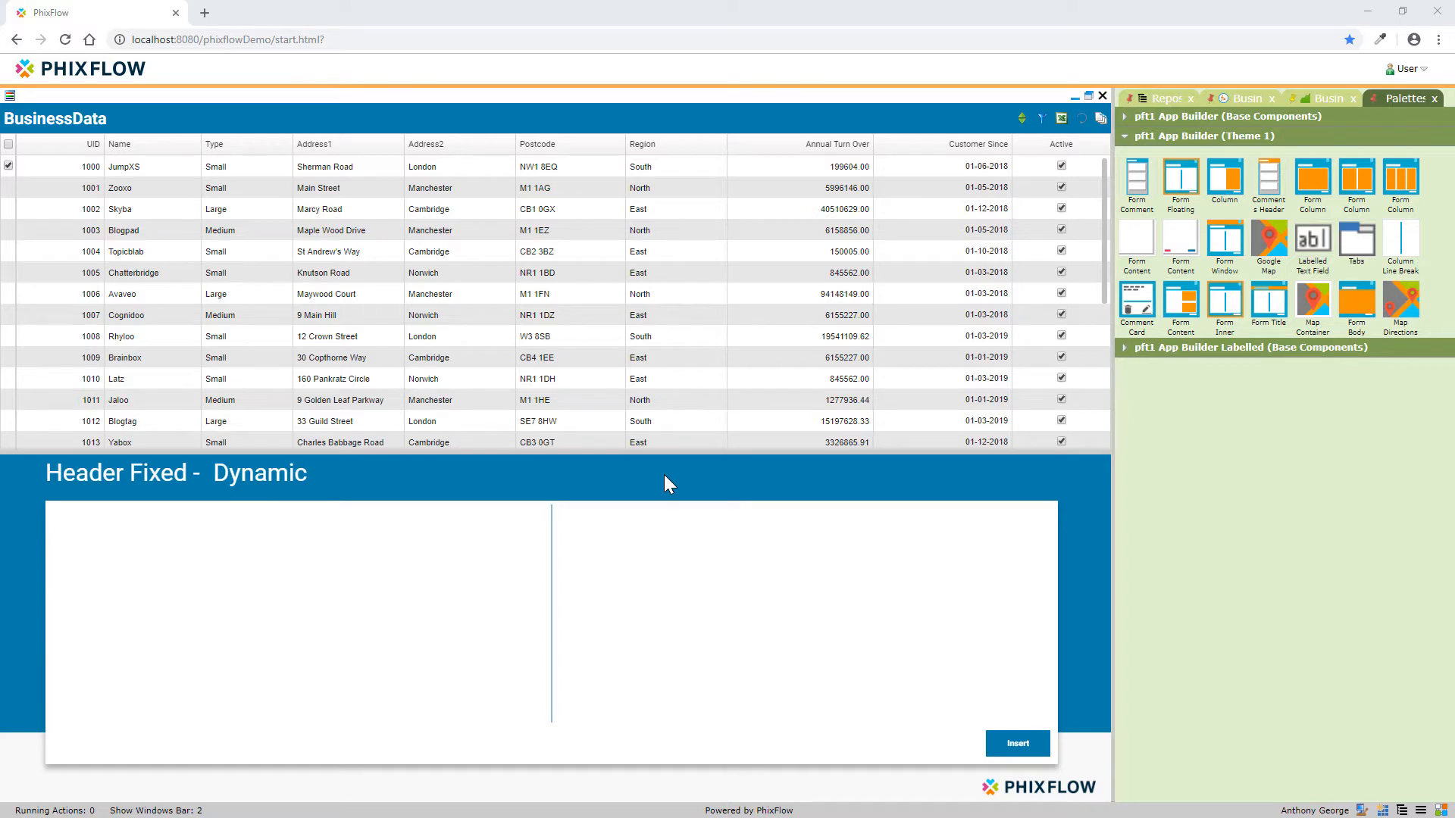
# Add the BusinessData attributes UID through Active as fields in the form body's left column and Description in its right column
pyautogui.click(1246, 99)
pyautogui.click(1171, 412)
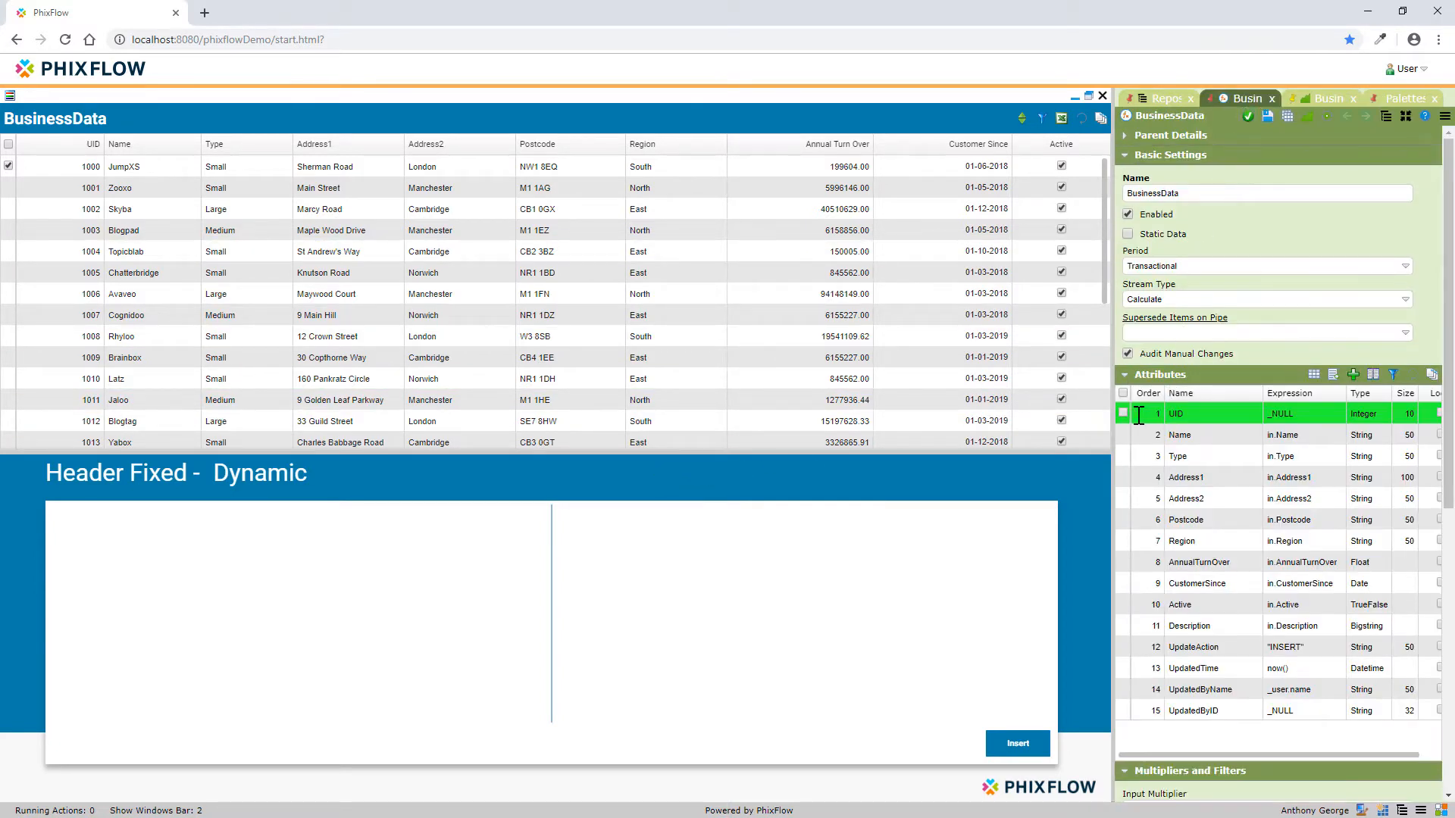
pyautogui.keyDown('shift'); pyautogui.click(1151, 605); pyautogui.keyUp('shift')
pyautogui.moveTo(1155, 414); pyautogui.dragTo(278, 574)
pyautogui.press('shift')
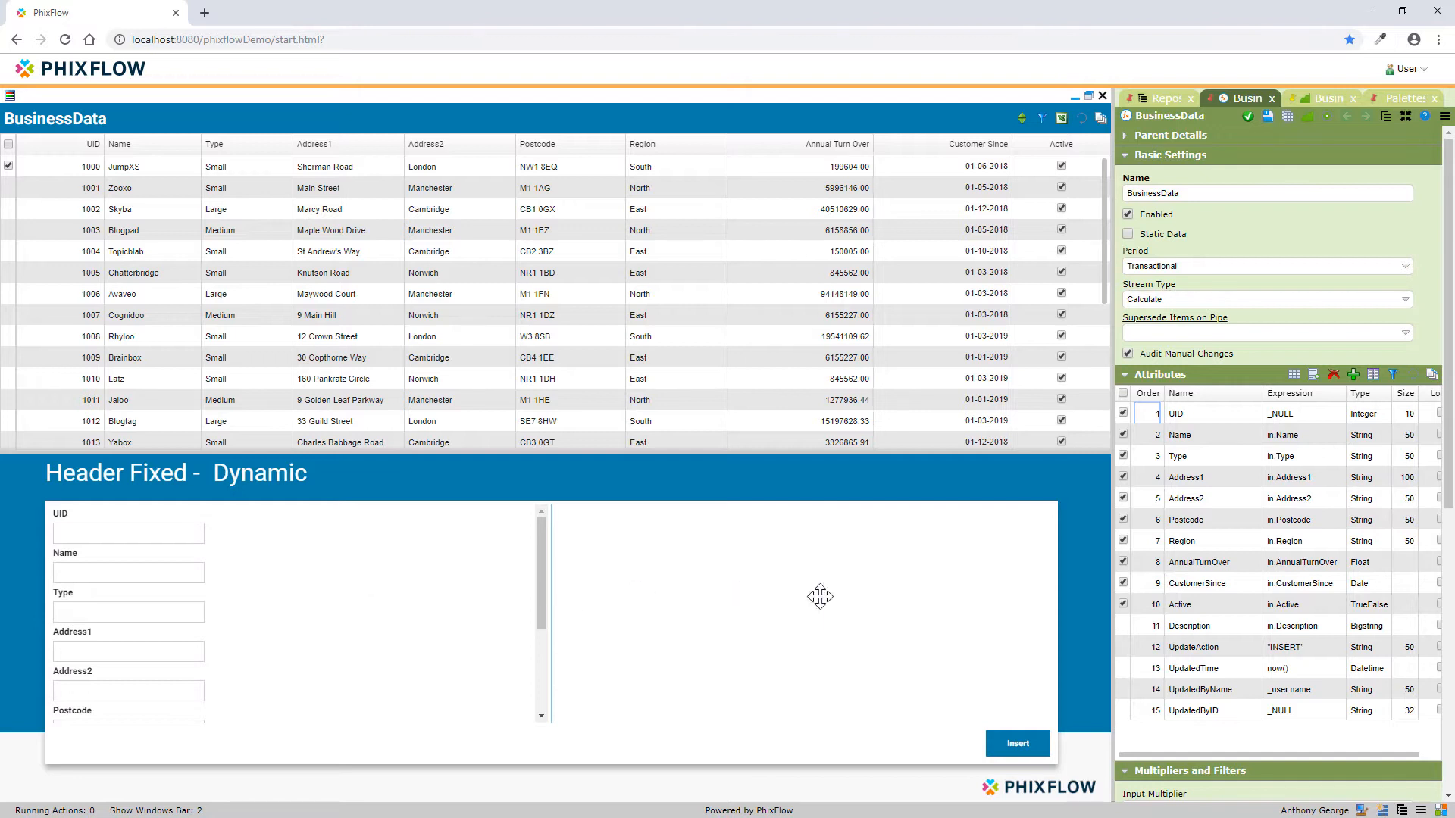
pyautogui.click(1205, 626)
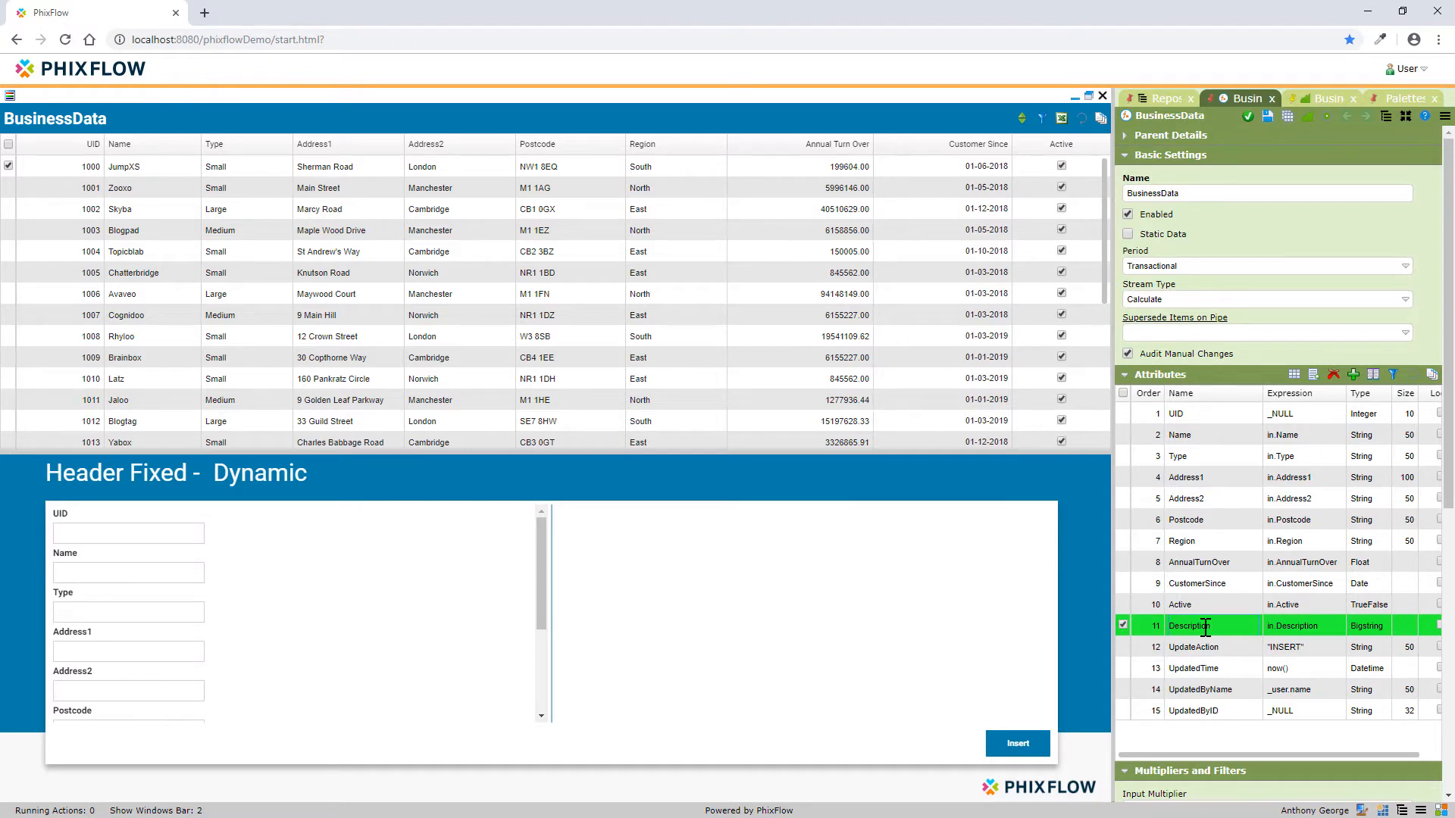
pyautogui.moveTo(1205, 627); pyautogui.dragTo(762, 612)
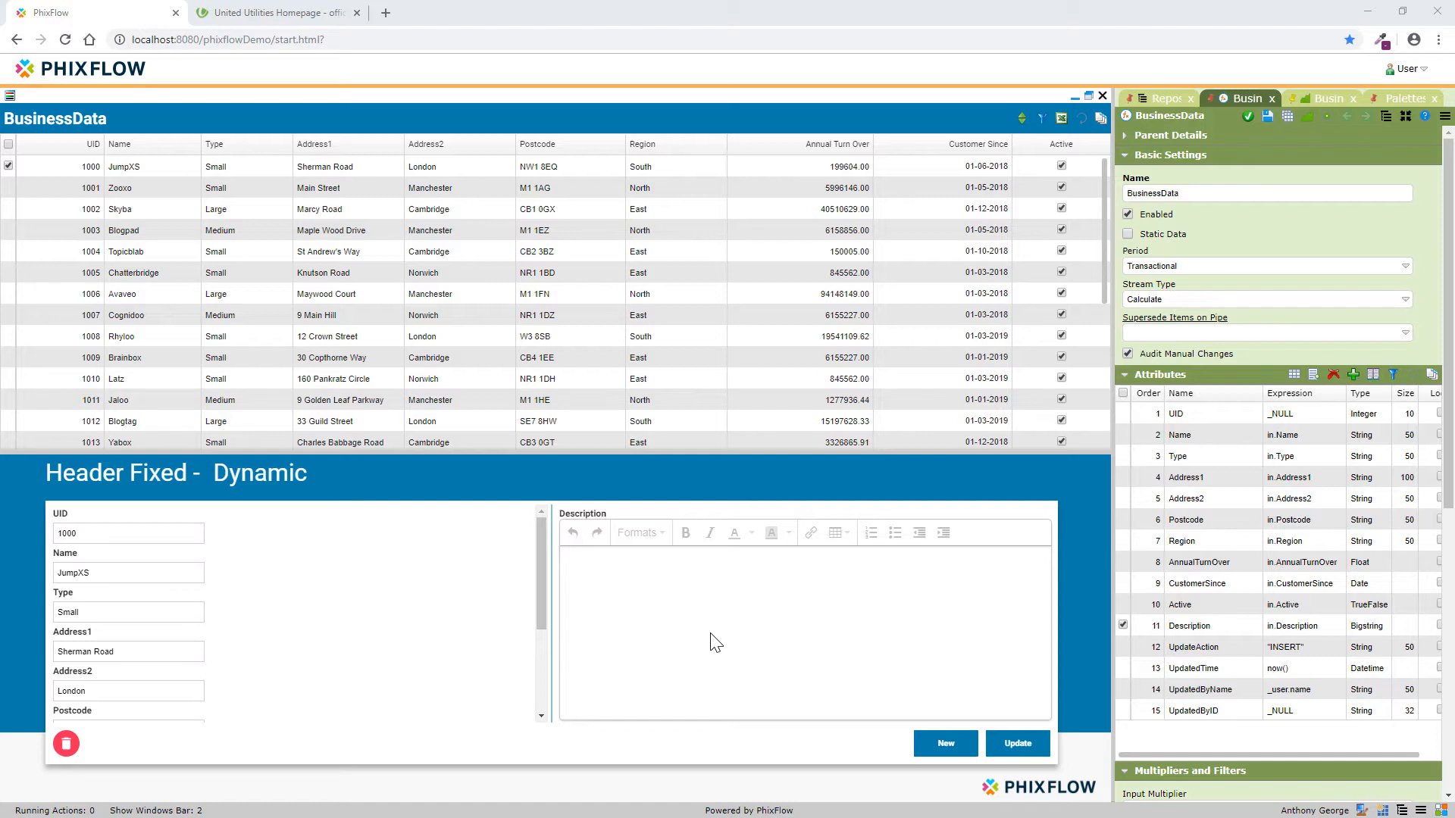
# Change the static title's display text to "Business Details -" and apply it
pyautogui.click(120, 474)
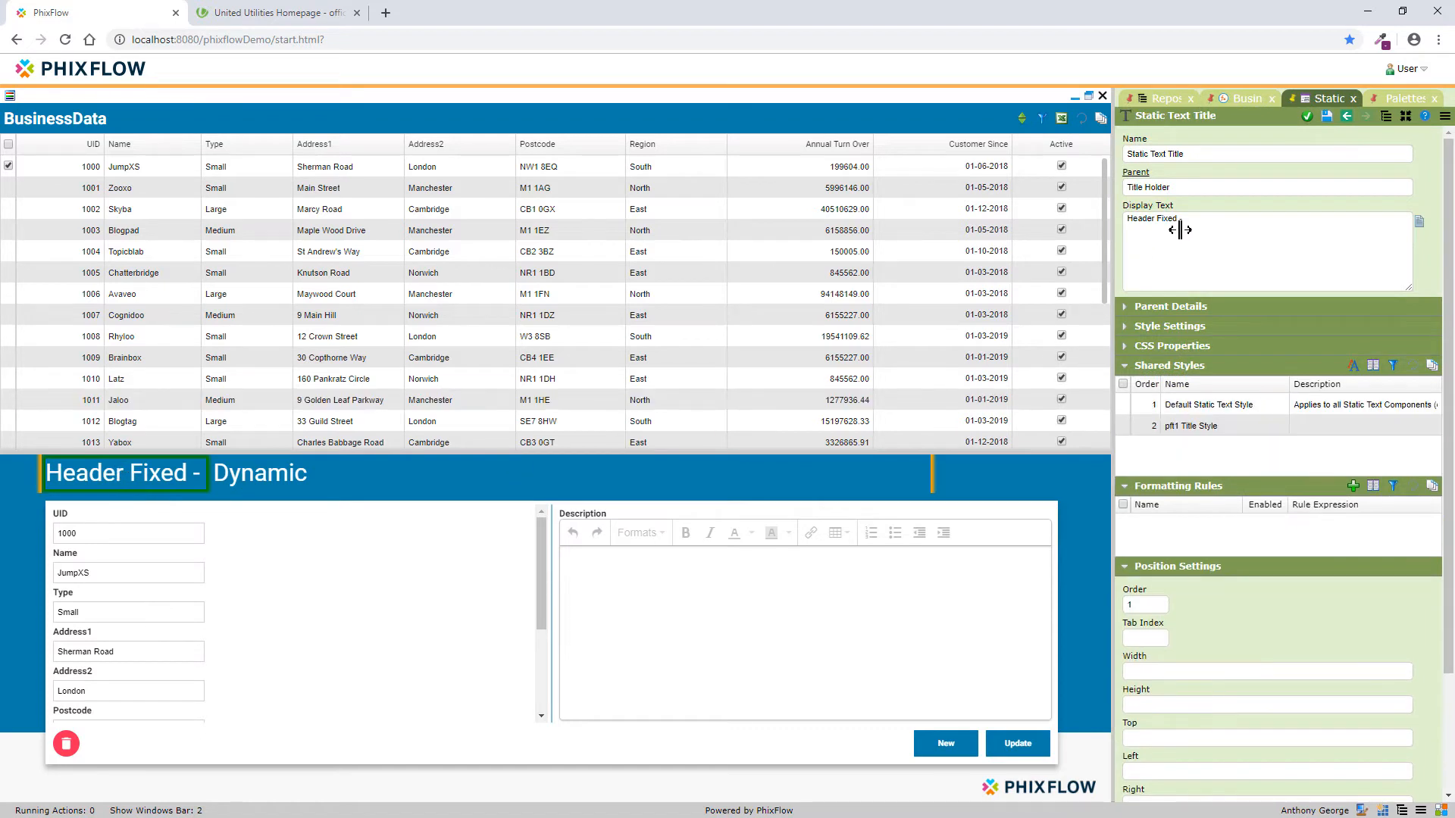
pyautogui.moveTo(1175, 219); pyautogui.dragTo(1070, 224)
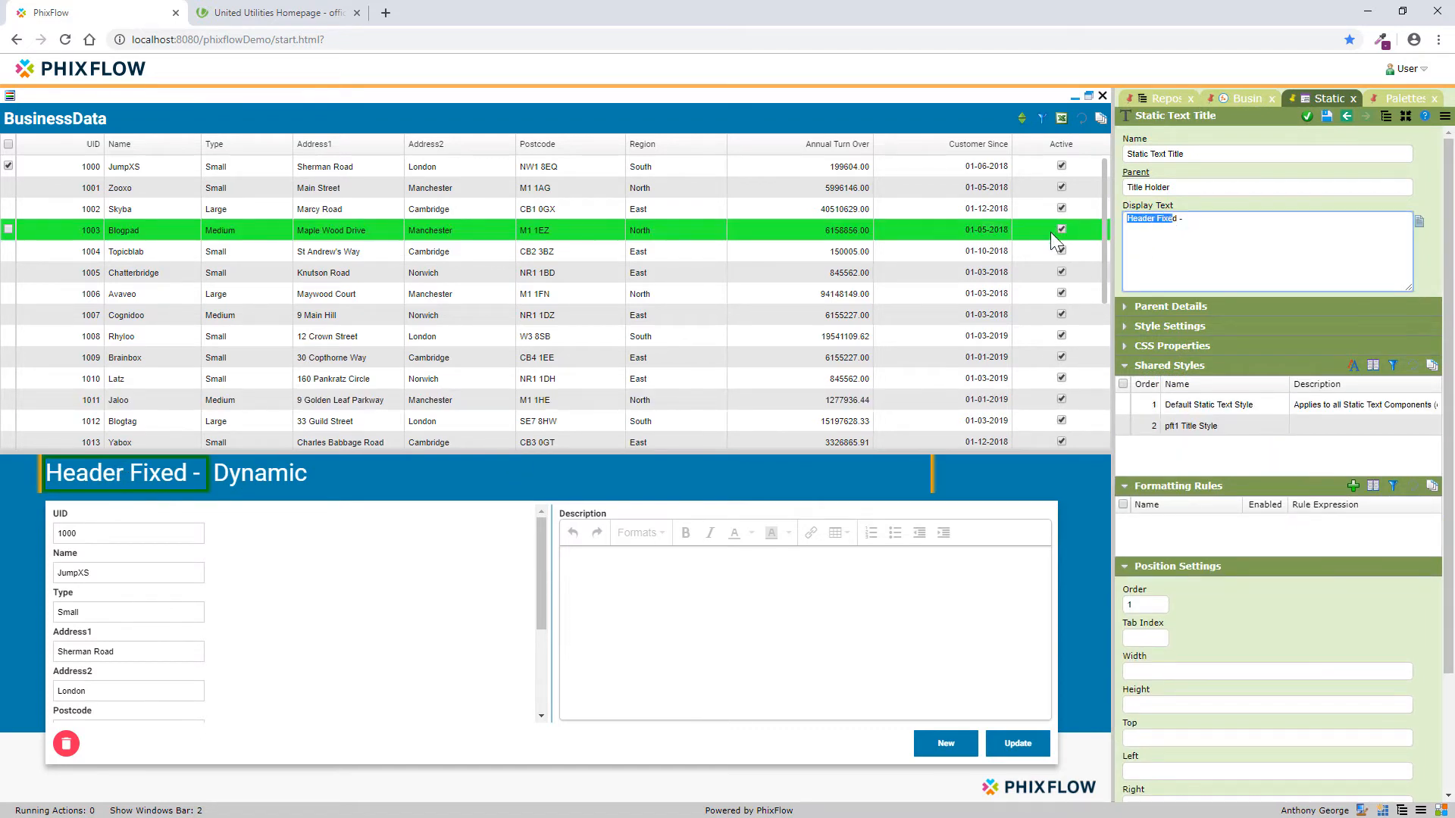
pyautogui.write('Business D')
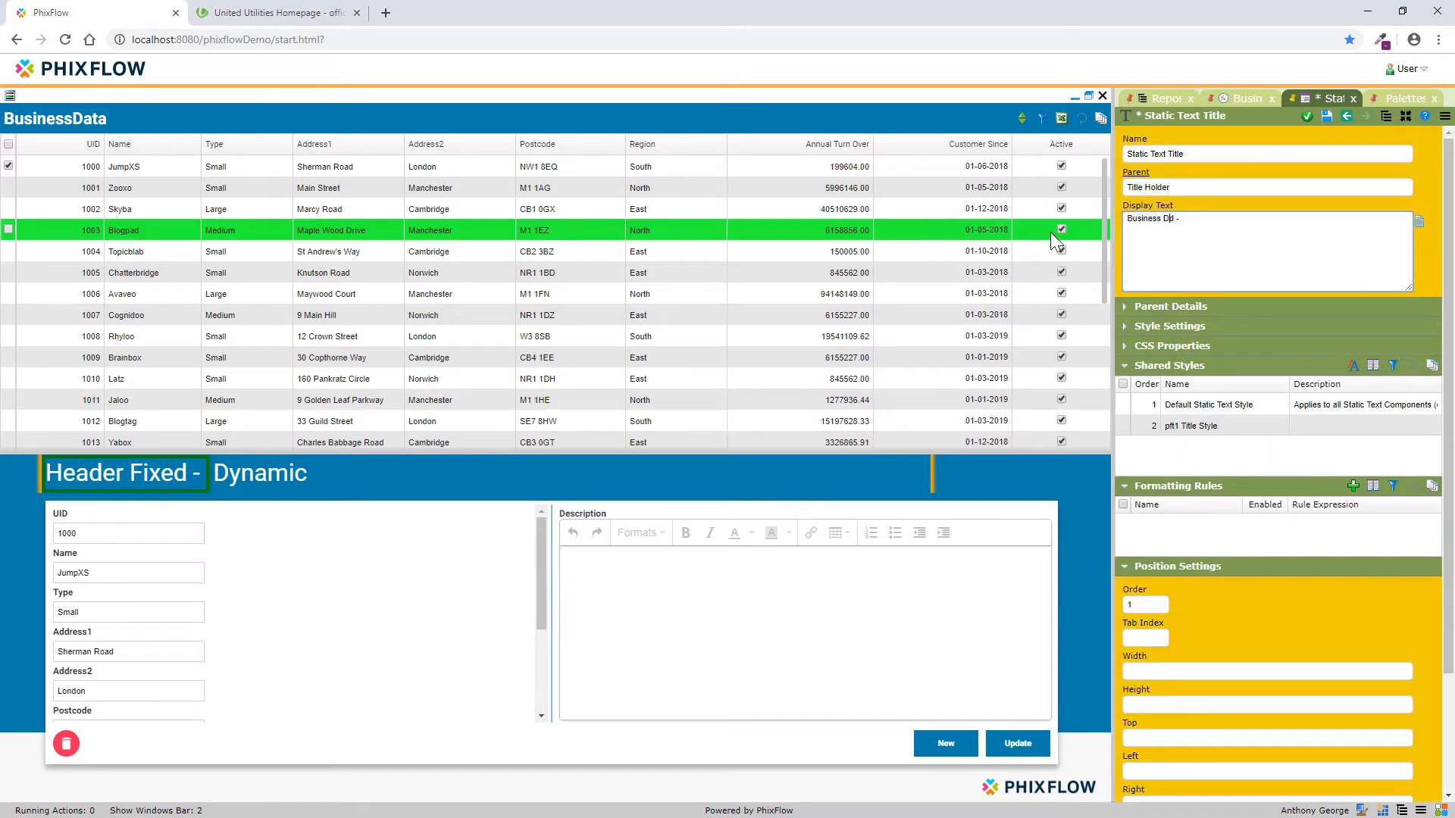
pyautogui.write('etails')
pyautogui.click(1308, 117)
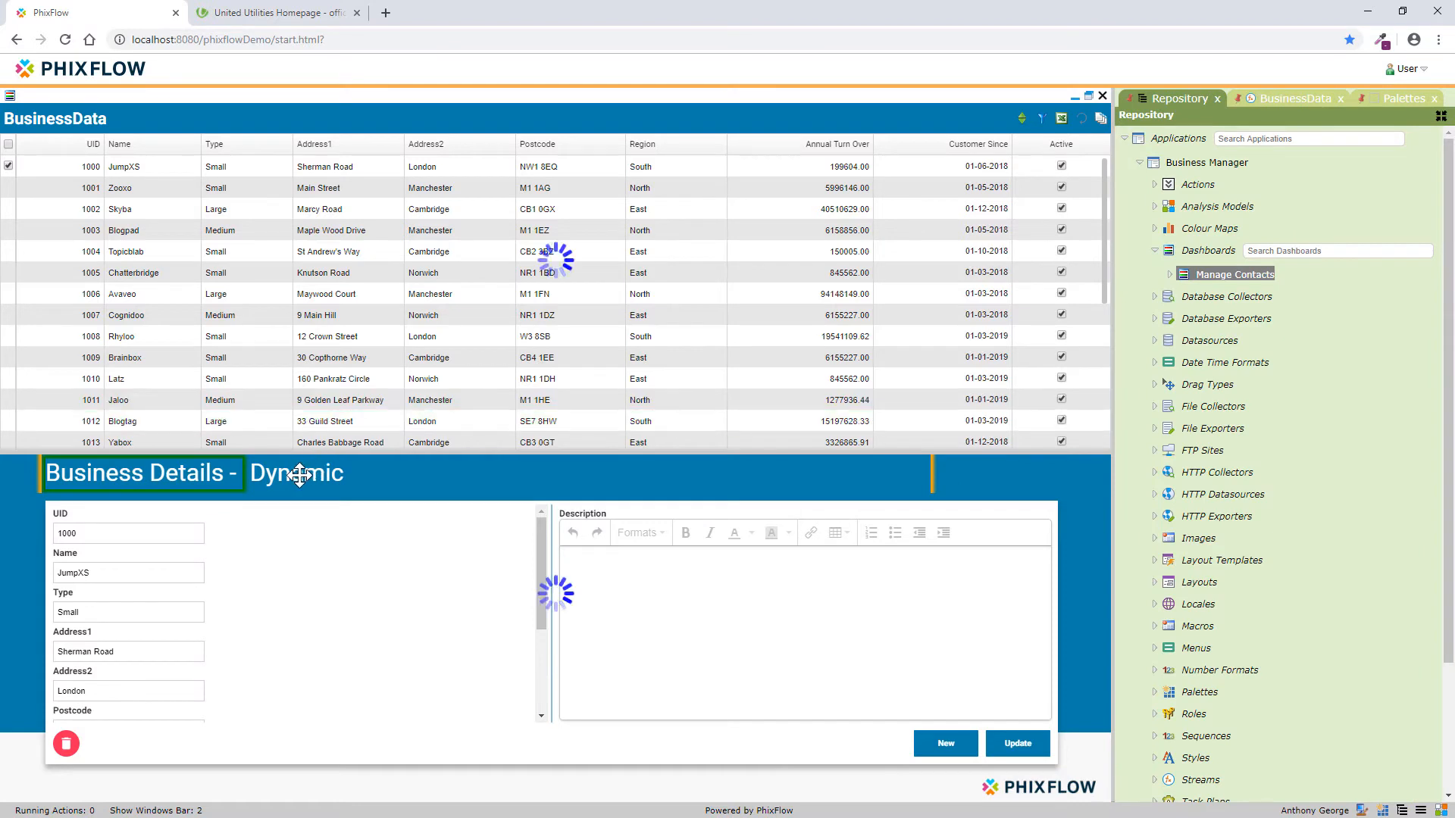
# Rename the dynamic text element in the form title to "Name" and apply the change
pyautogui.doubleClick(299, 475)
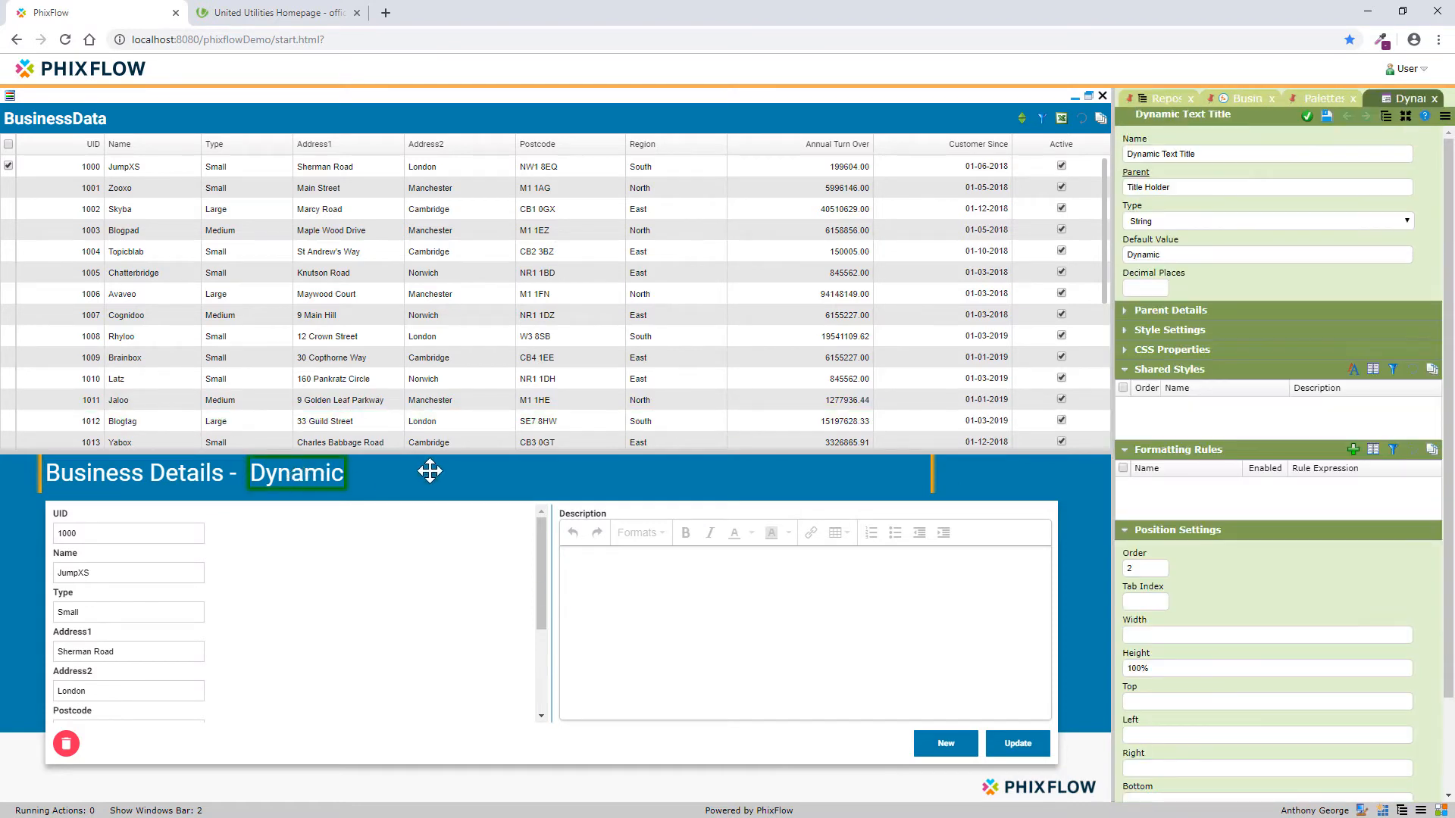
pyautogui.moveTo(1209, 154); pyautogui.dragTo(1110, 160)
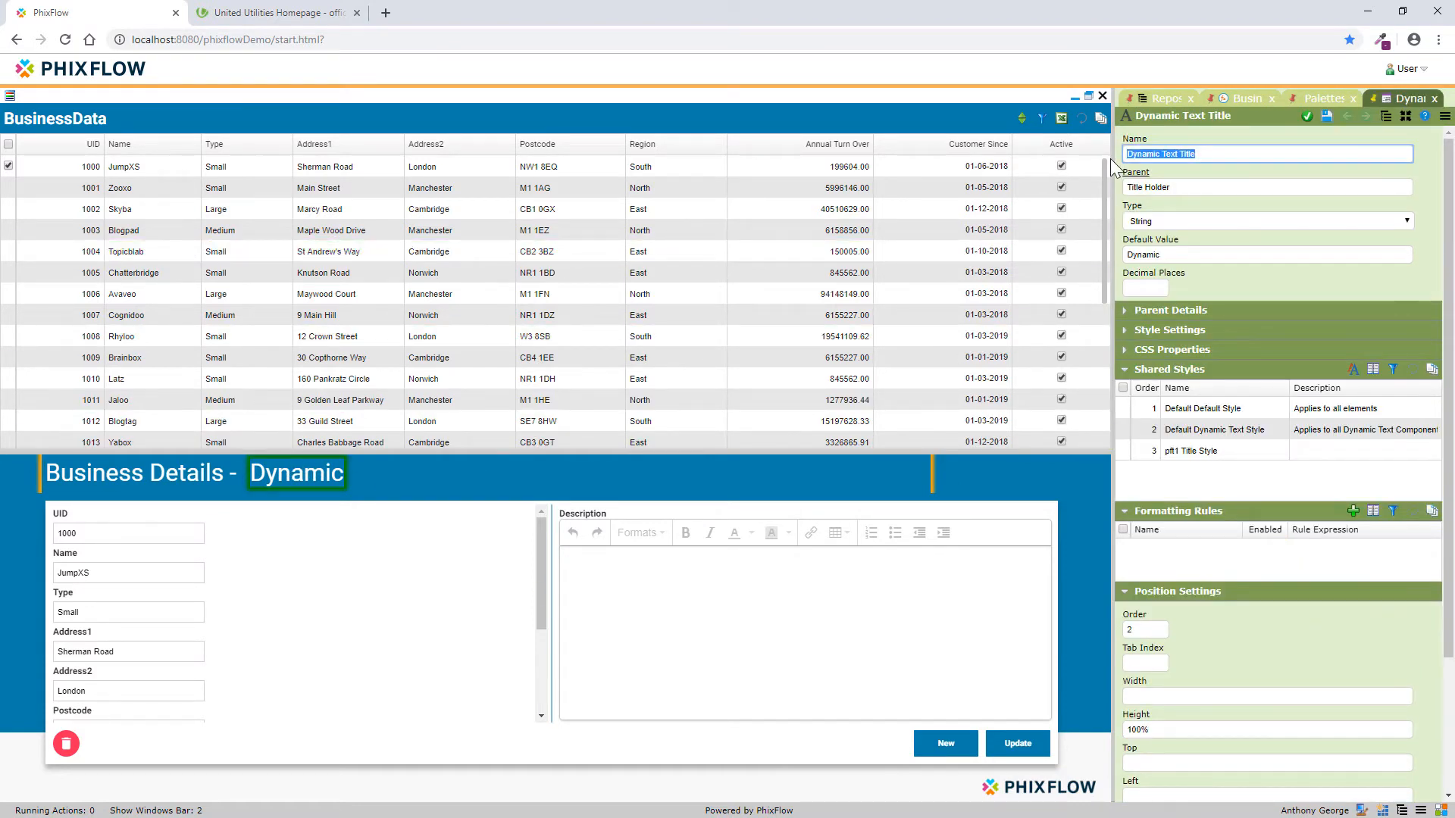
pyautogui.write('Name')
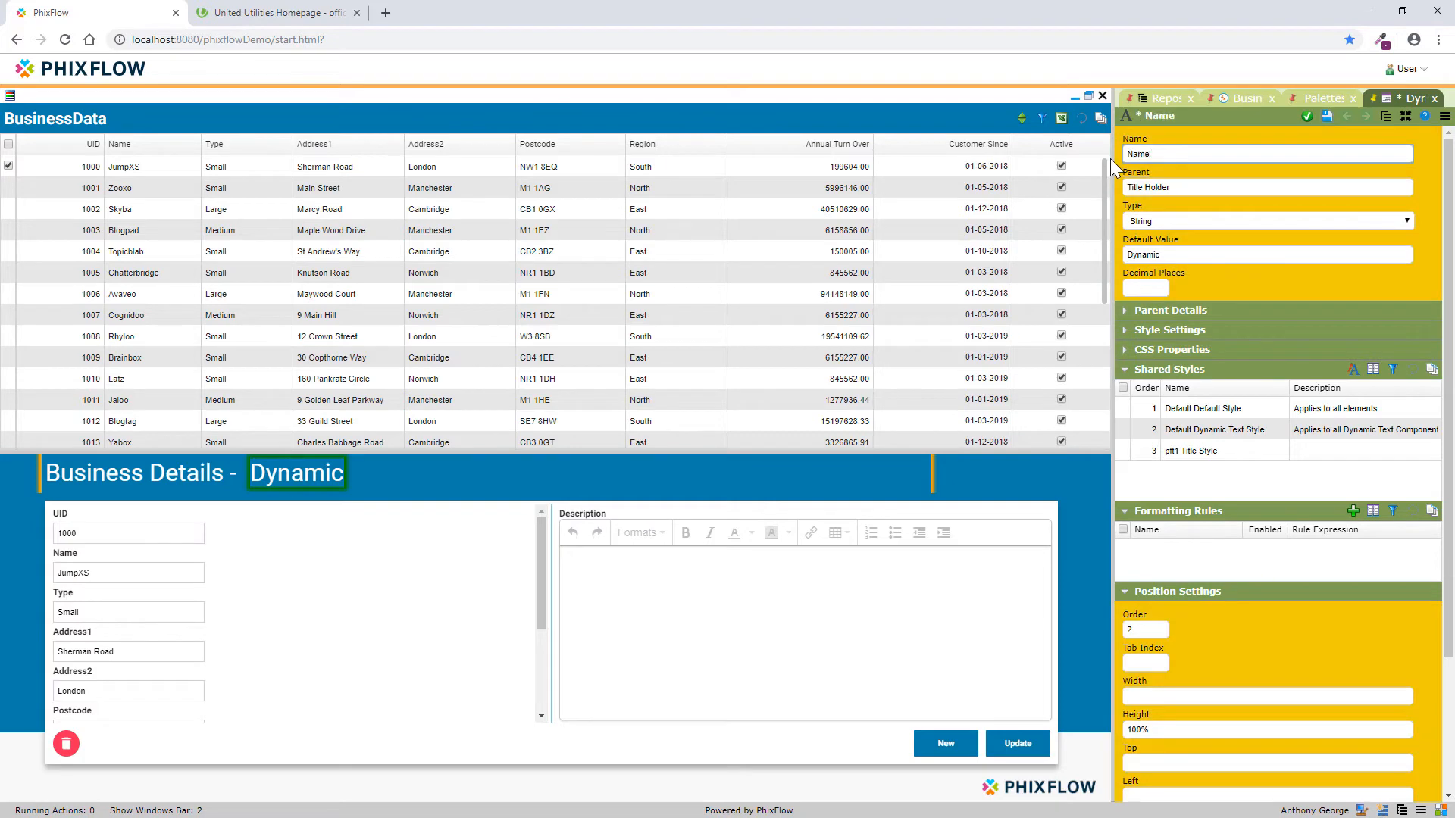
pyautogui.click(1326, 117)
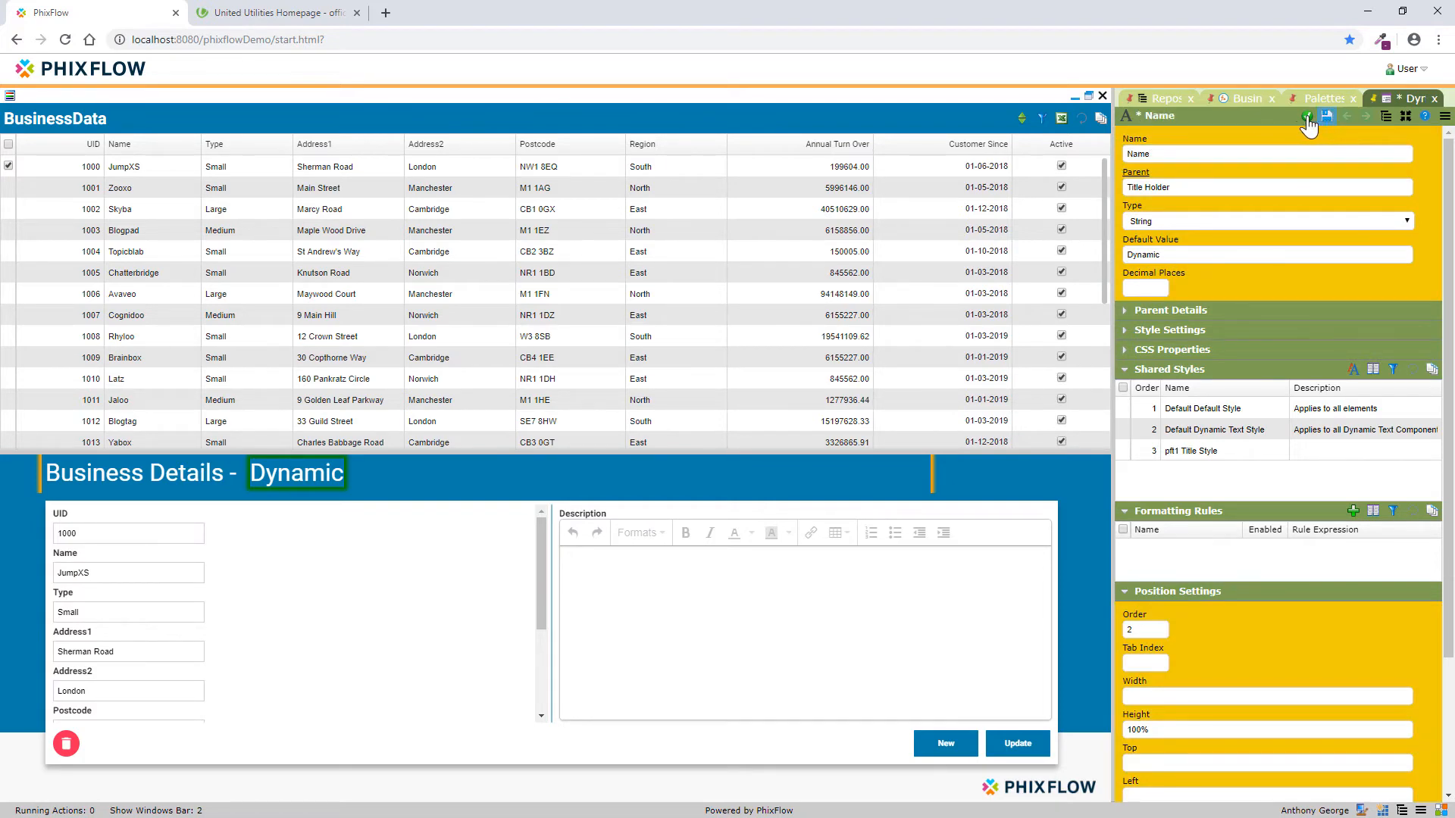
pyautogui.click(1307, 117)
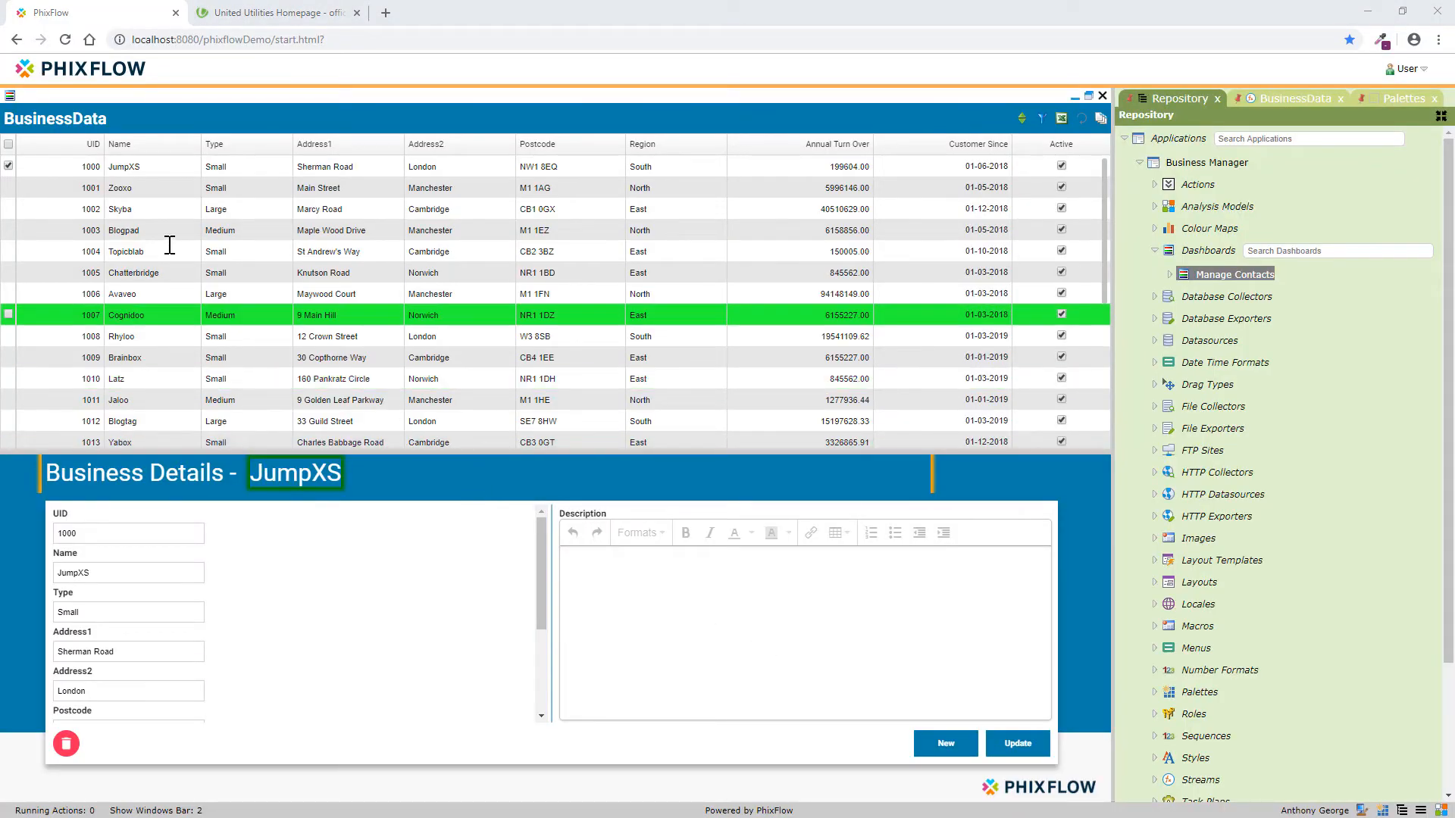
# Set a background filter on the BusinessEntryForm using the UID of the selected Blogpad row, with UID equals BusinessData.UID
pyautogui.click(158, 189)
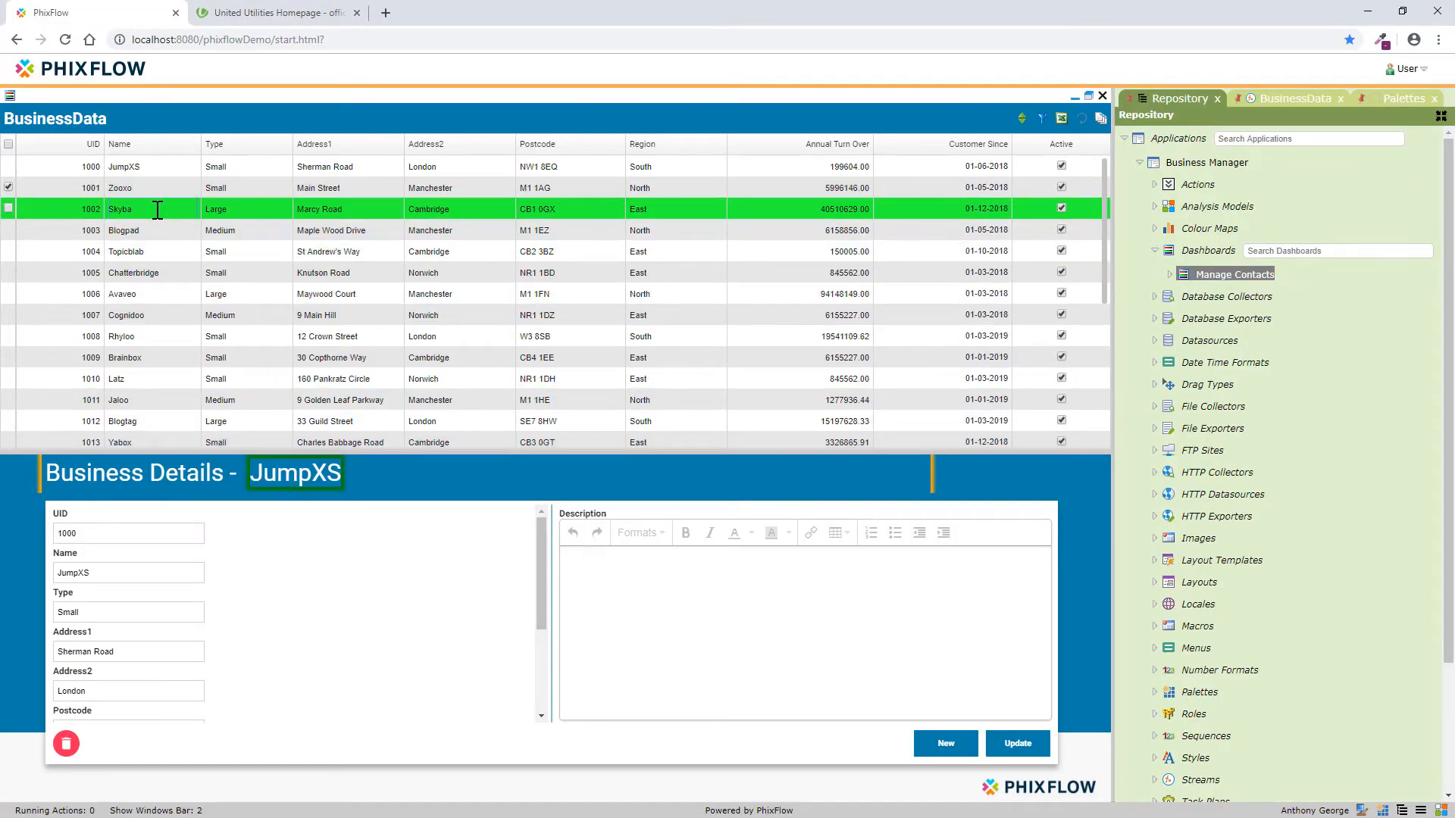
pyautogui.click(158, 230)
pyautogui.moveTo(58, 276); pyautogui.dragTo(29, 540)
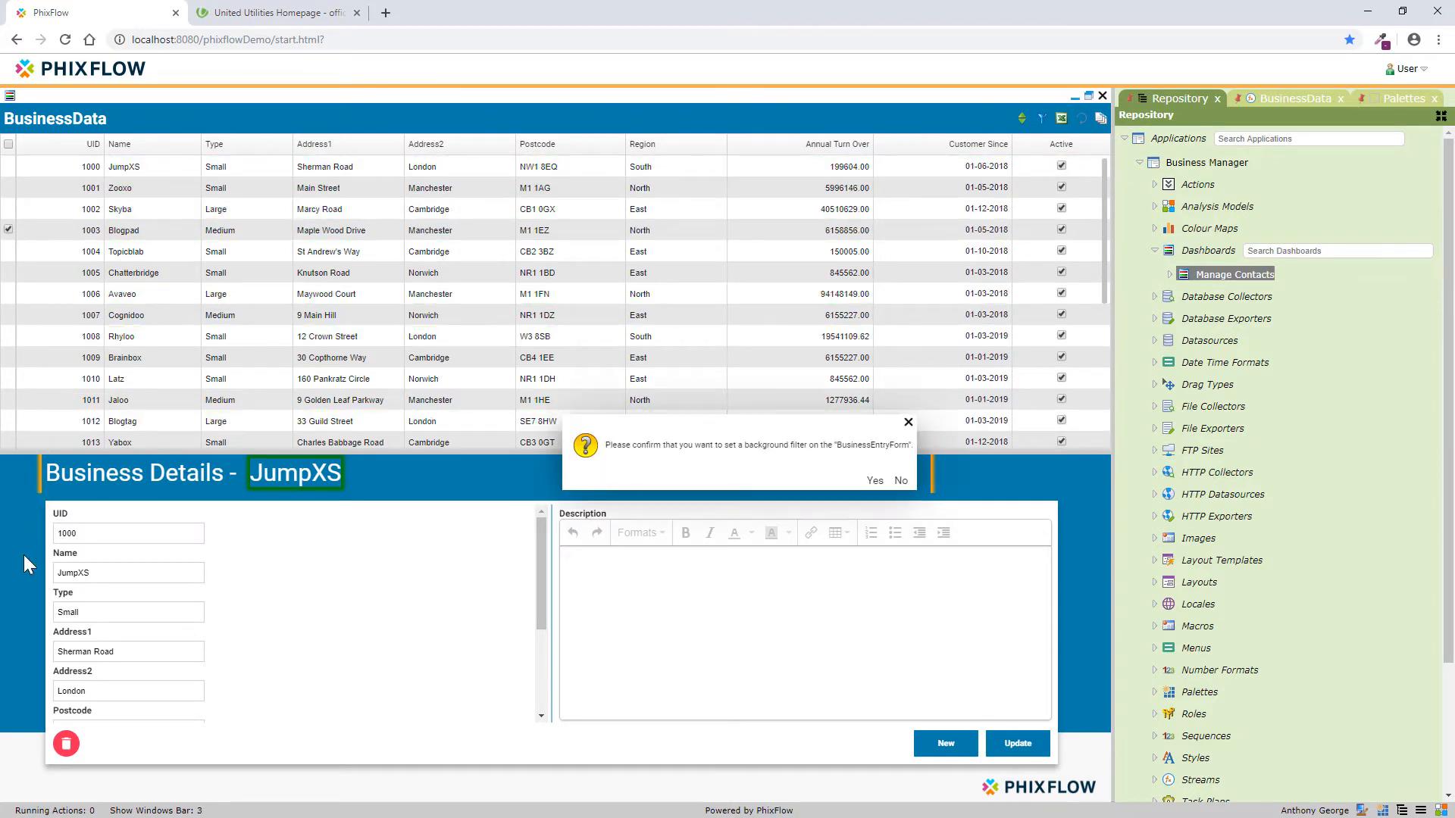
pyautogui.click(874, 482)
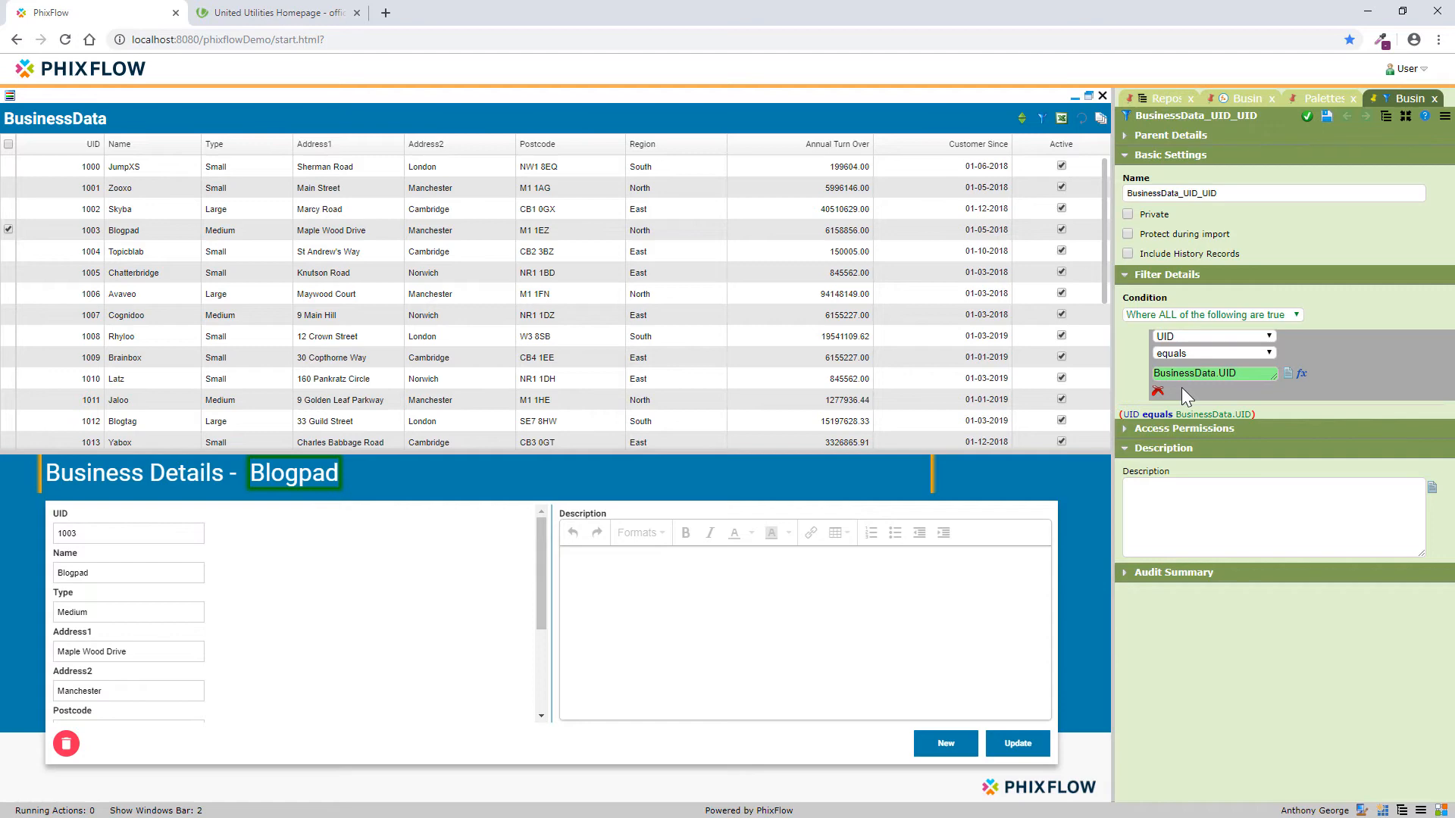
pyautogui.click(1307, 117)
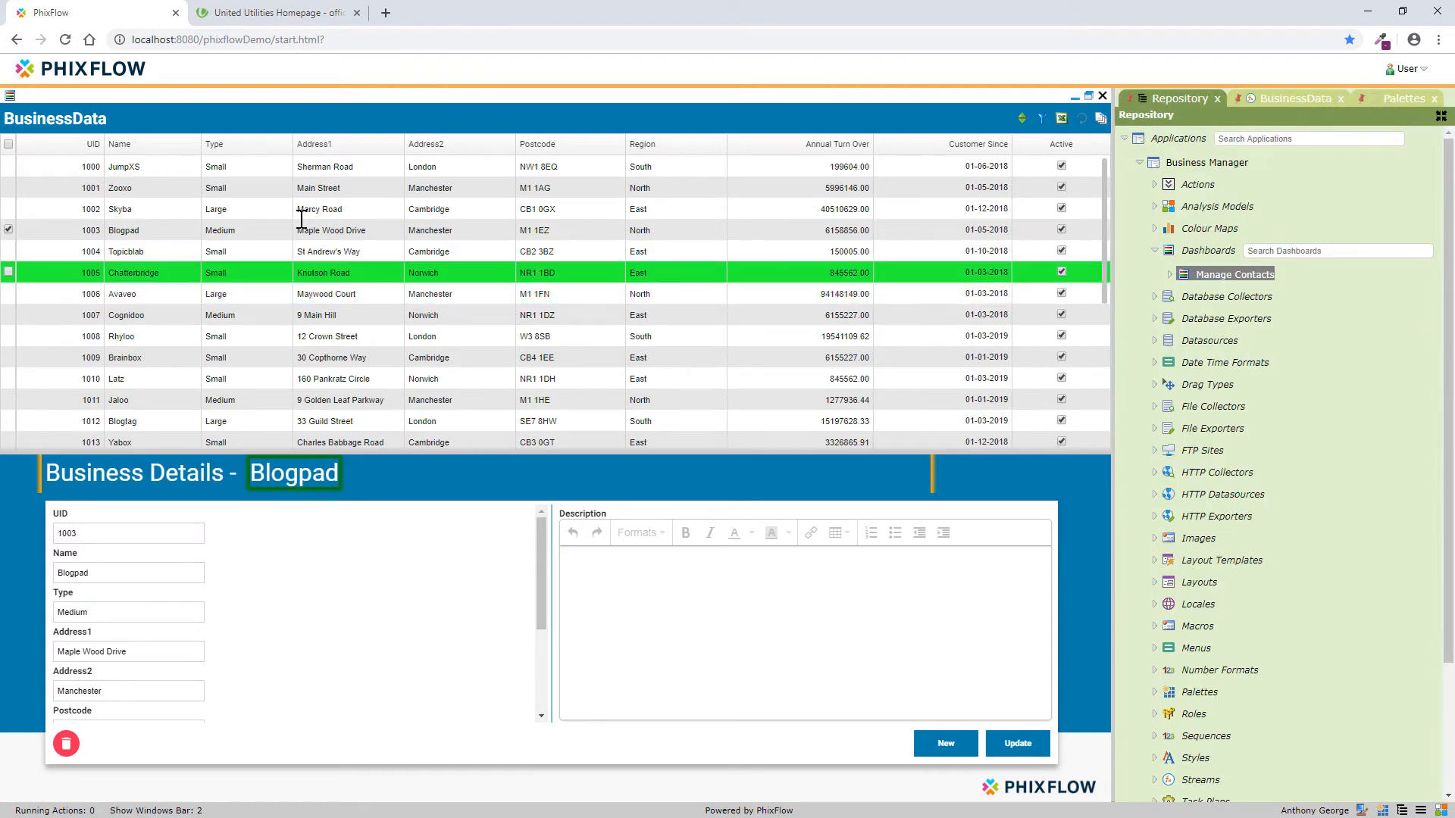
# Select the JumpXS, Zooxo and Skyba rows in turn to check the details form against the grid selection
pyautogui.click(184, 168)
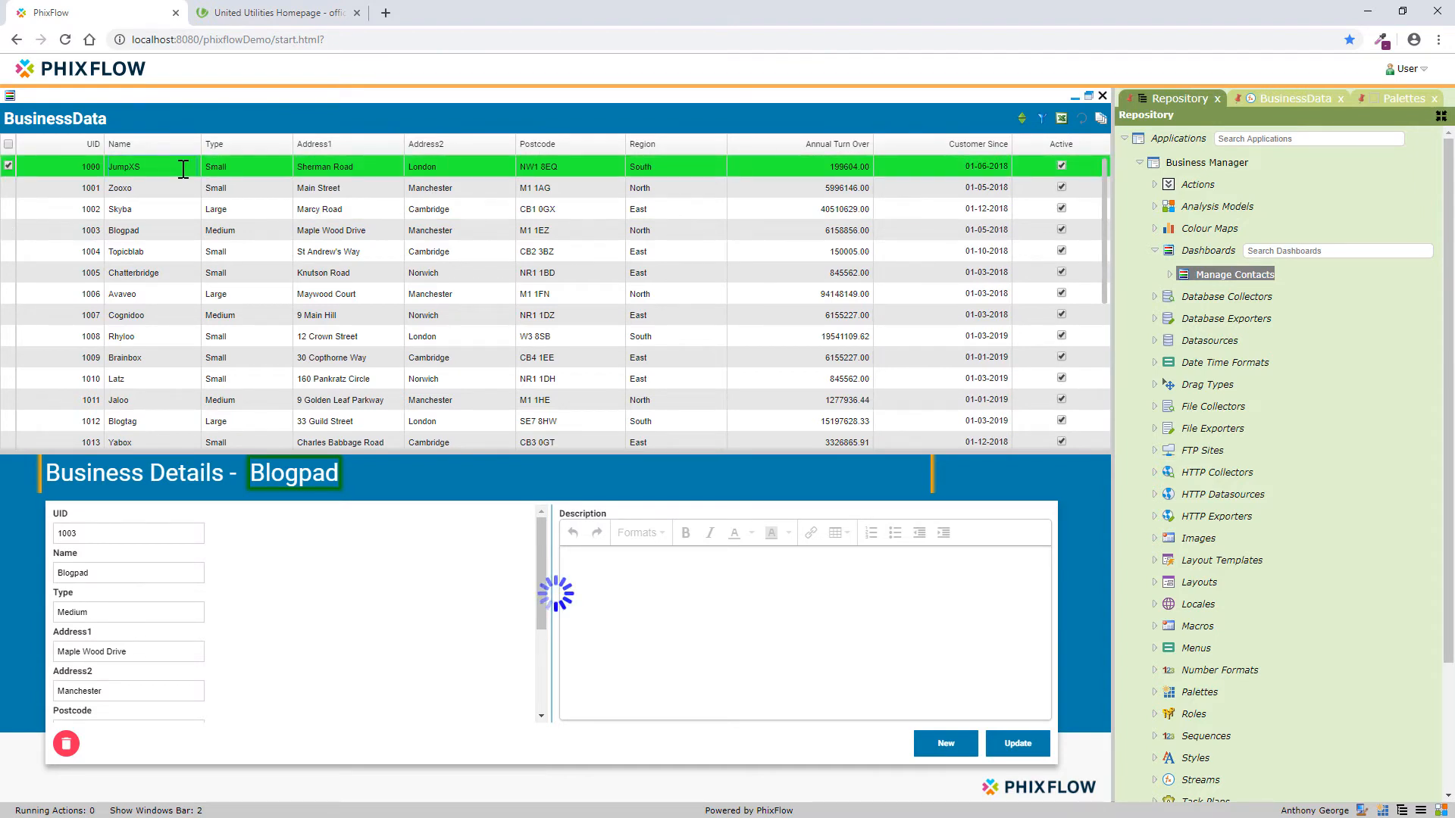
pyautogui.click(182, 195)
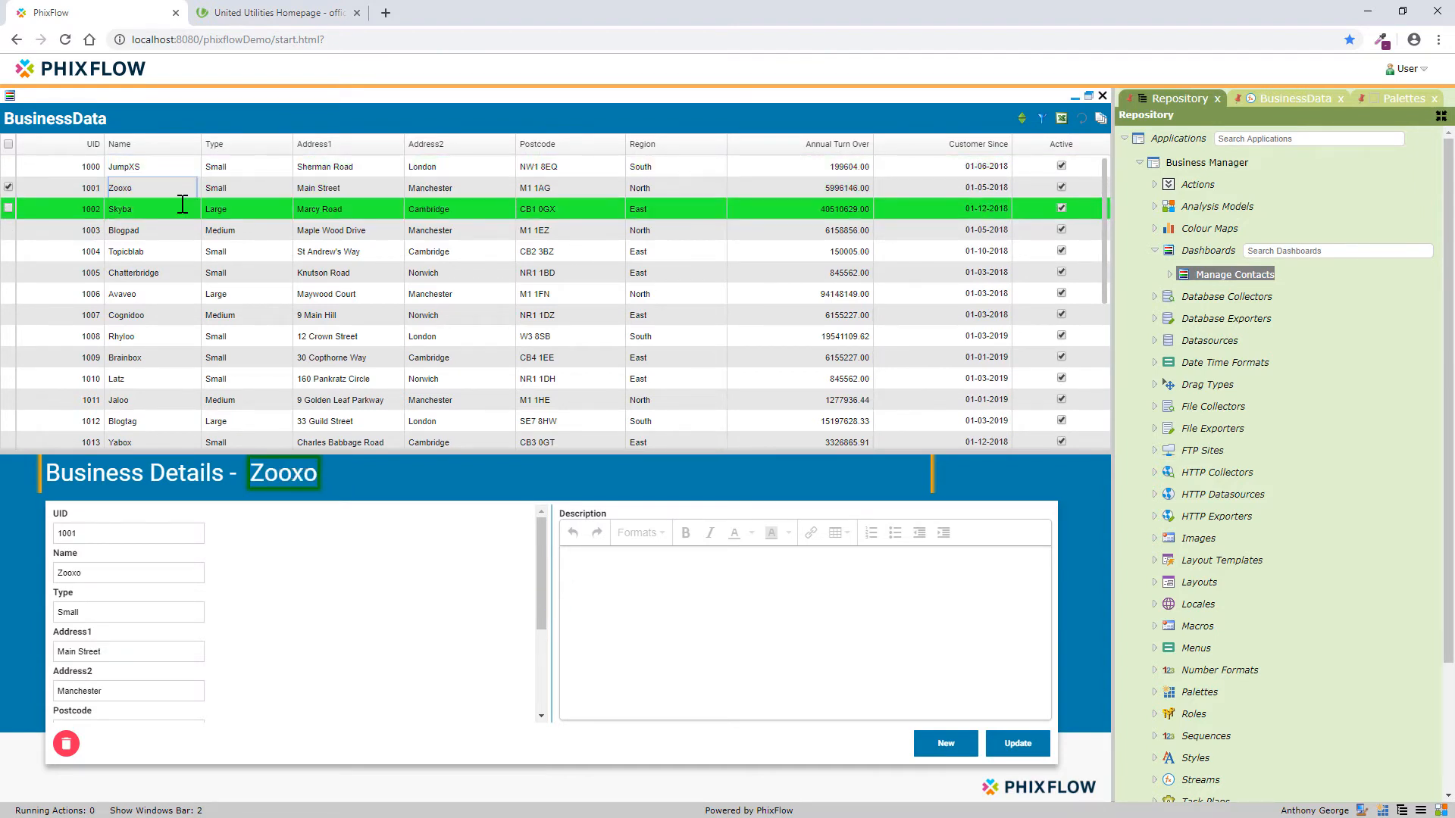
pyautogui.click(183, 206)
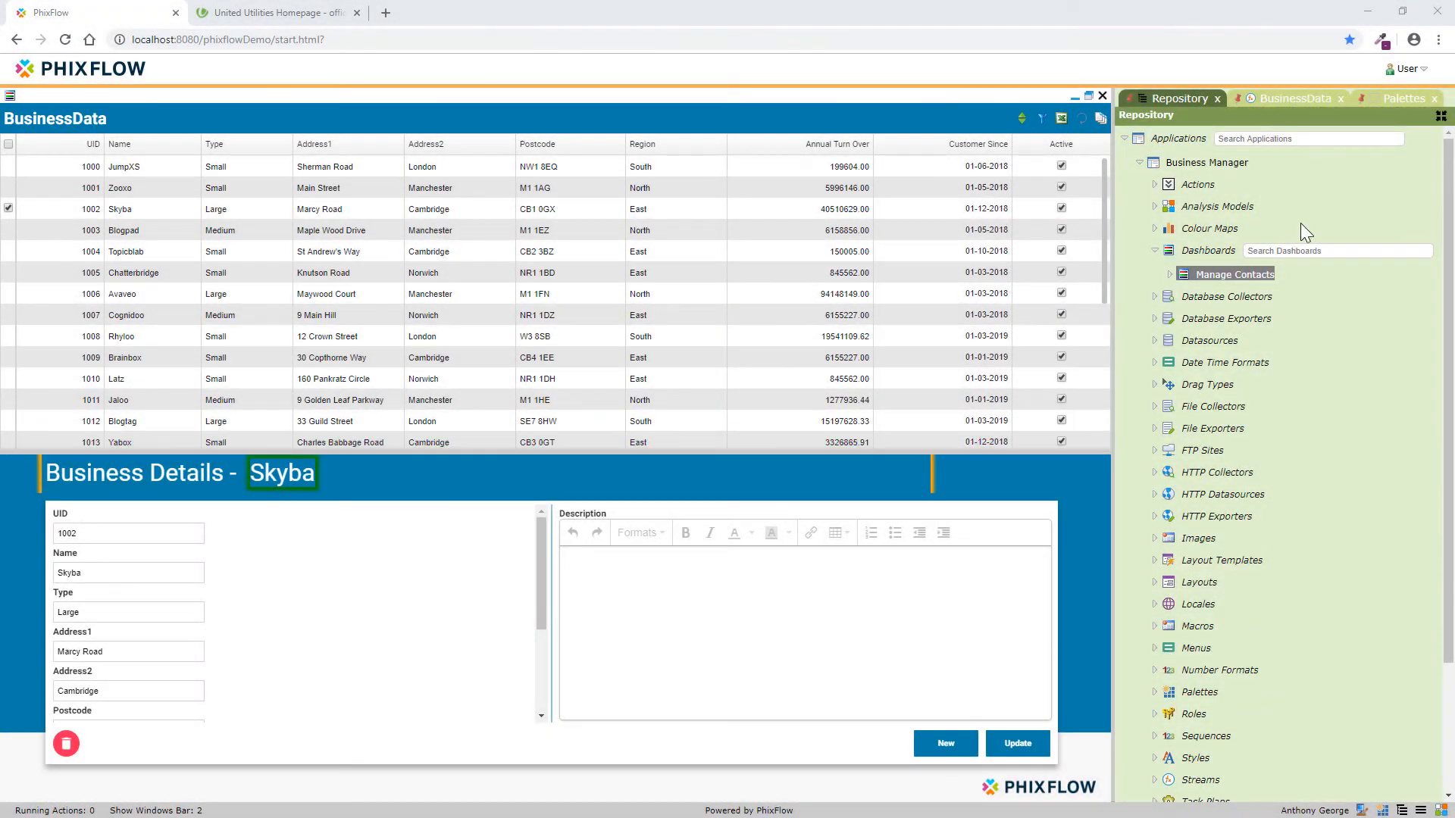
# Add a white Form Content container to the right of the business form body and name it "Map Area"
pyautogui.click(1380, 103)
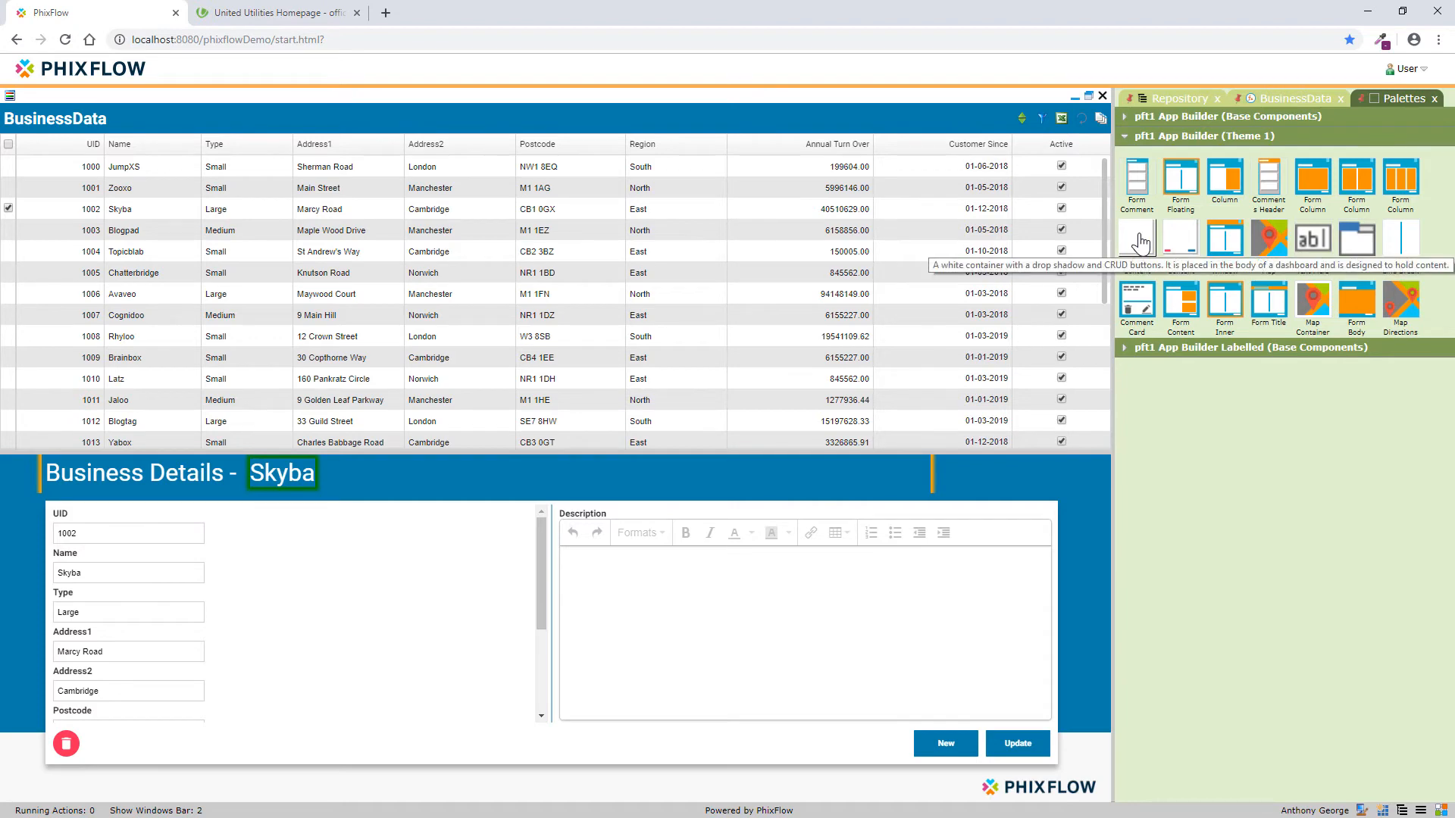
pyautogui.press('shift')
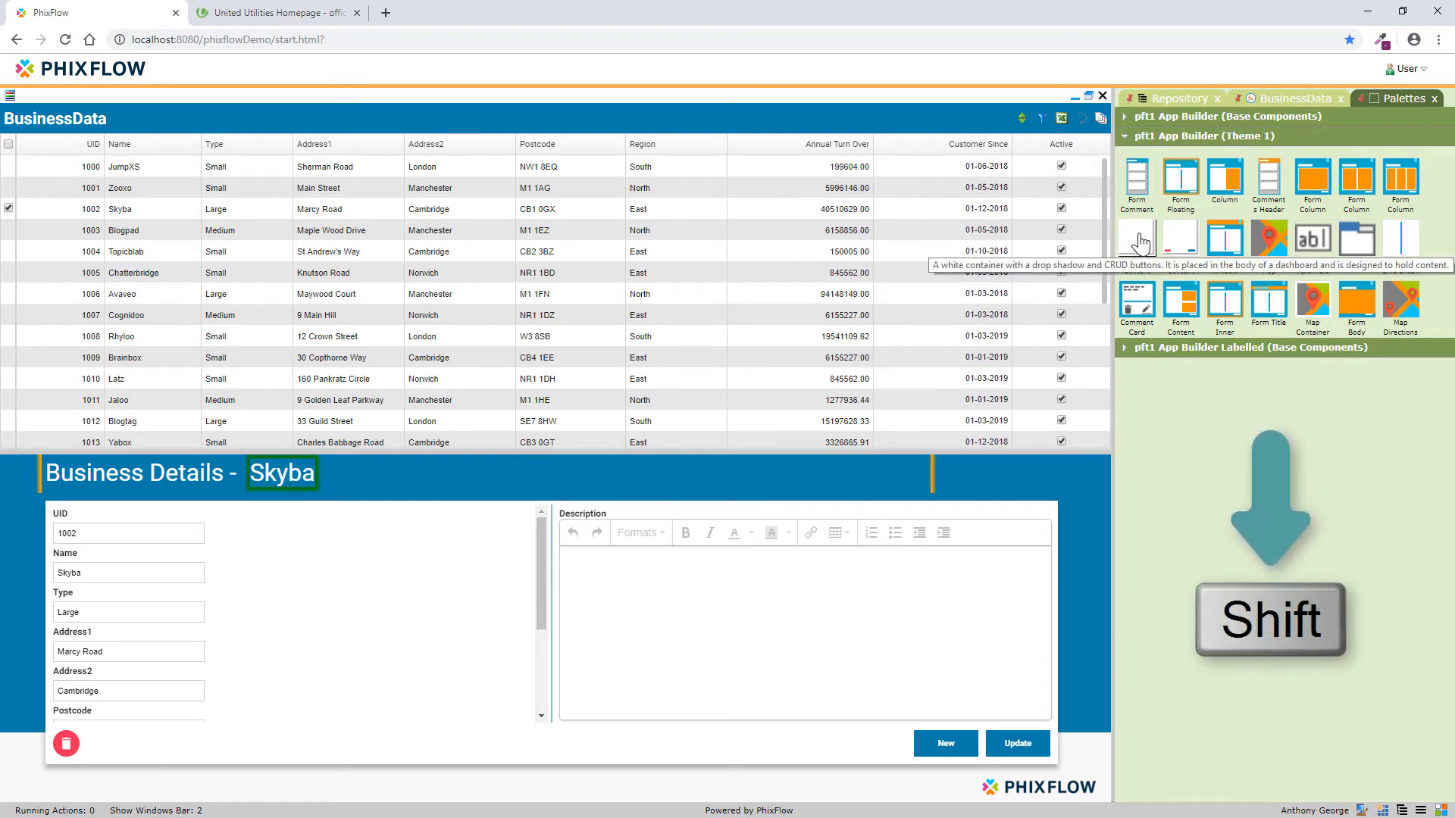
pyautogui.moveTo(1140, 242); pyautogui.dragTo(1084, 557)
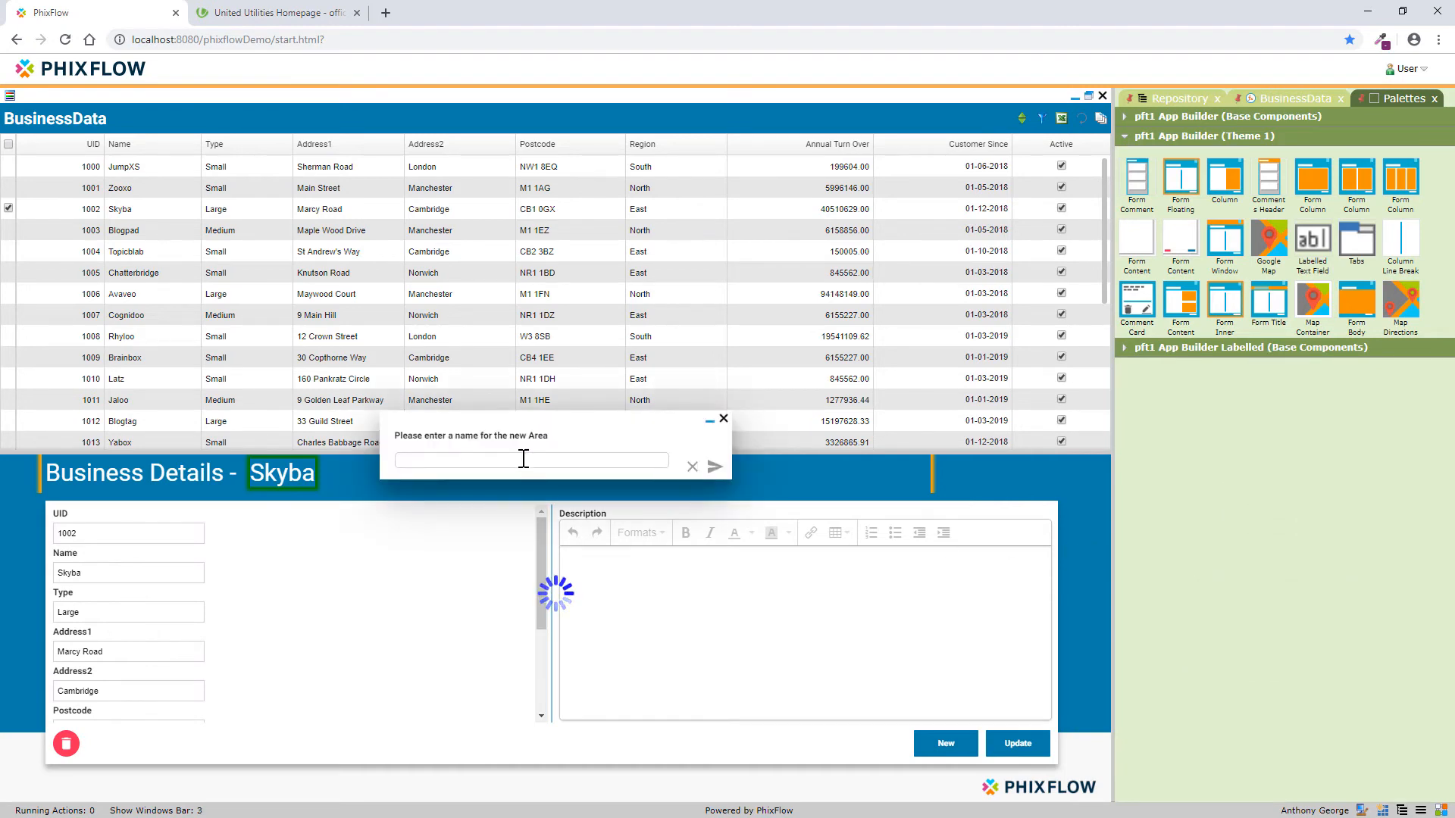
pyautogui.click(523, 459)
pyautogui.write('Map Area')
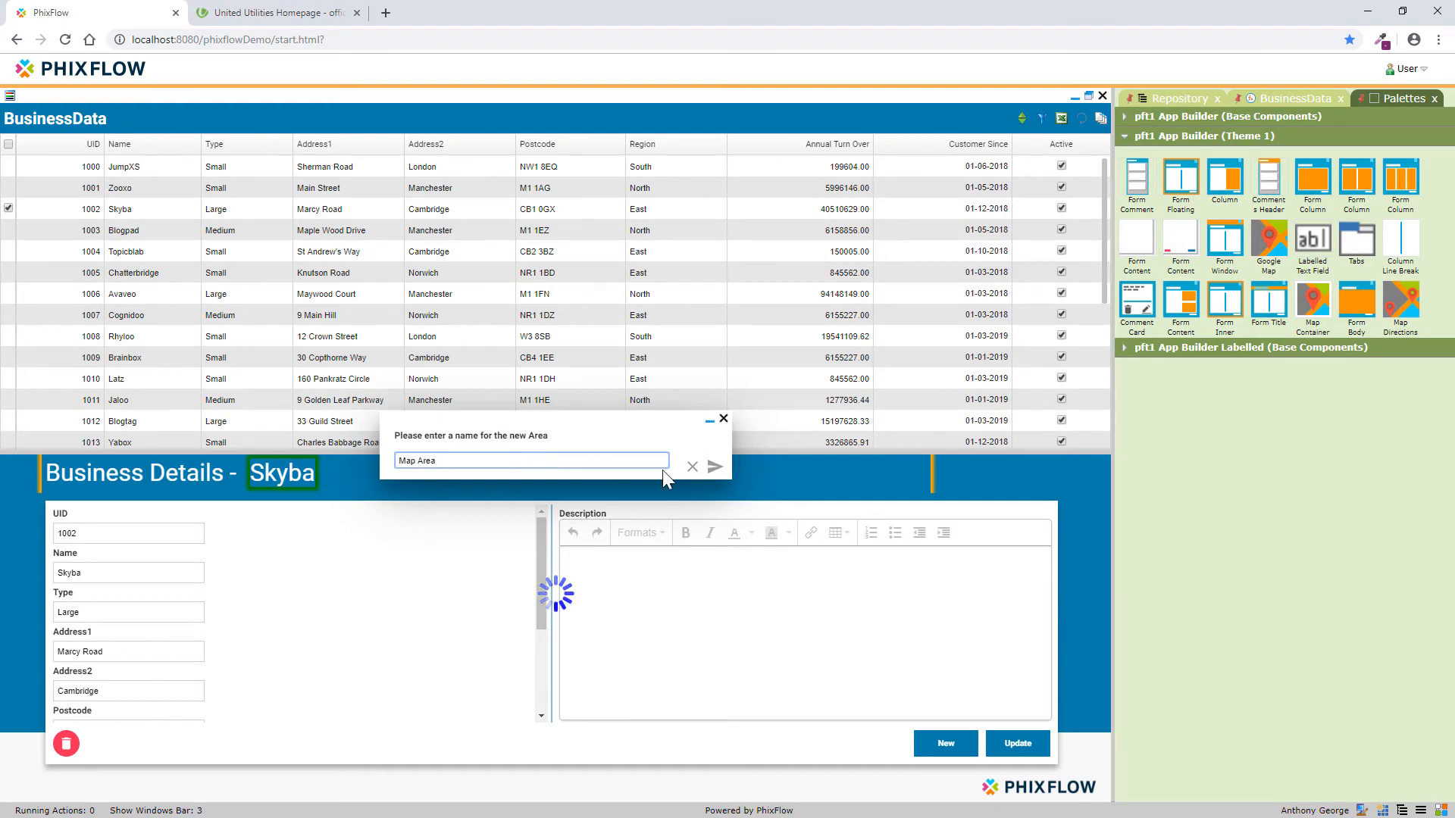
pyautogui.click(715, 466)
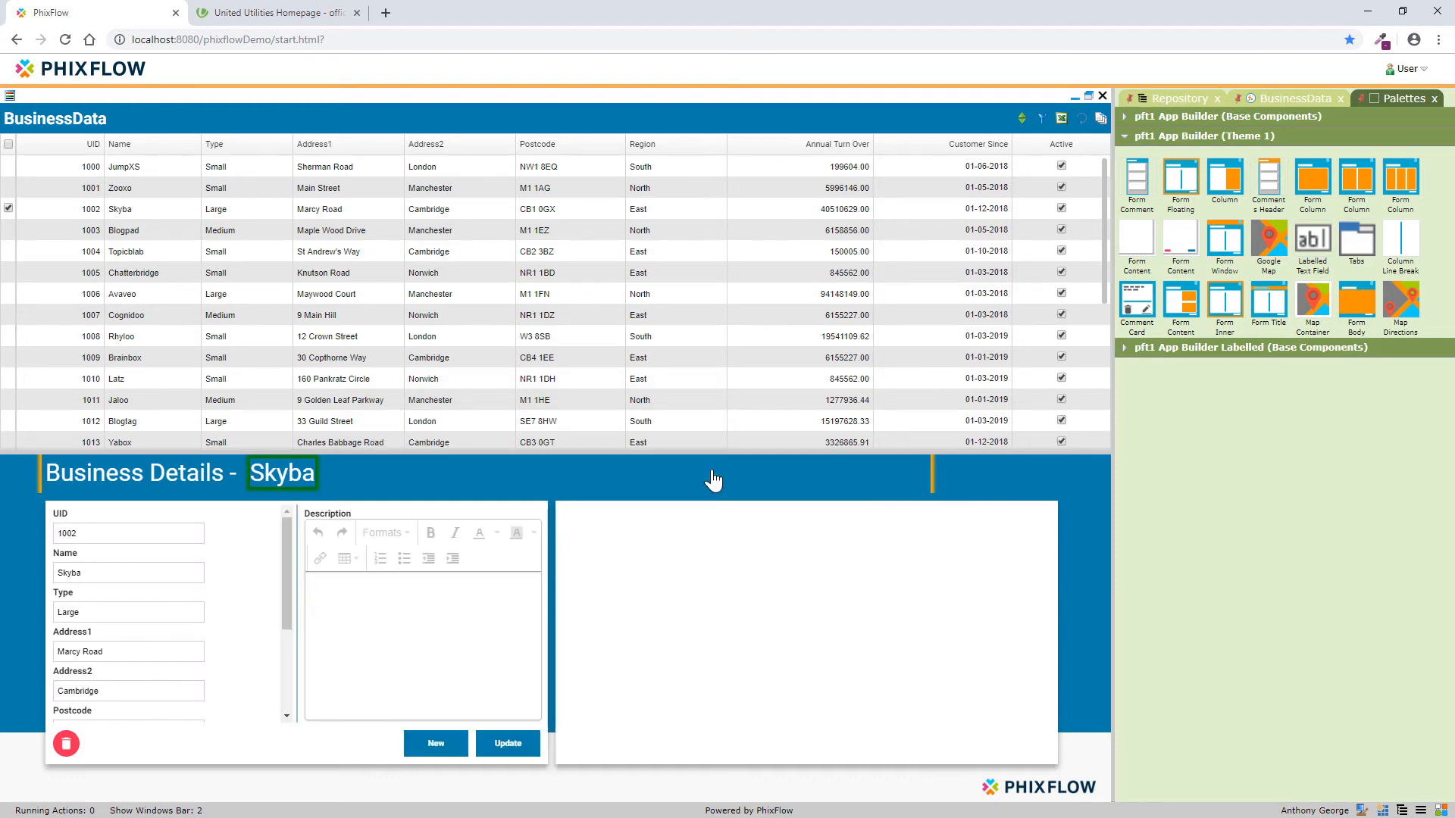
# Add a Google Map component inside the white Map Area container and name it "Map"
pyautogui.press('shift')
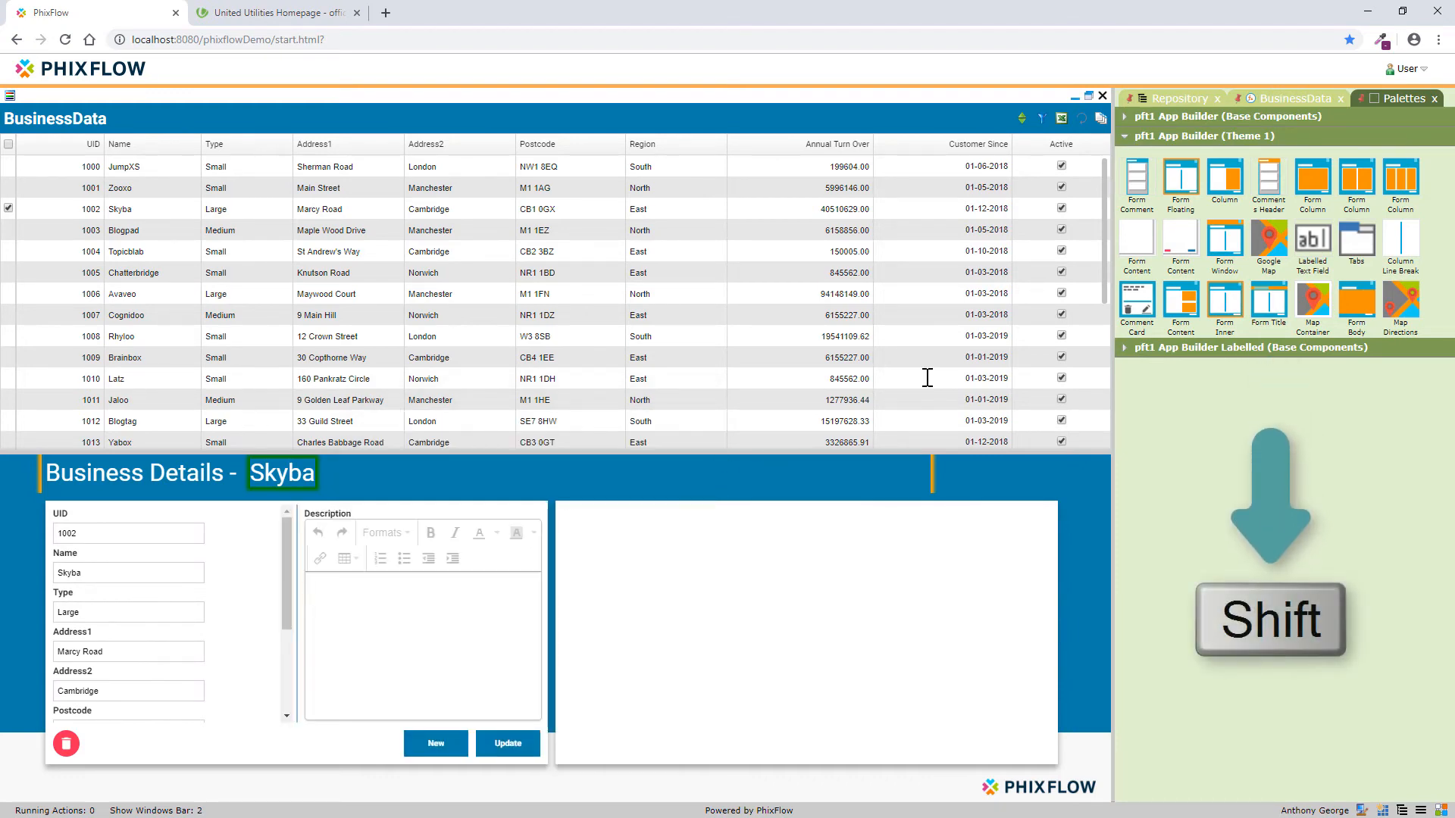
pyautogui.moveTo(1274, 249); pyautogui.dragTo(775, 623)
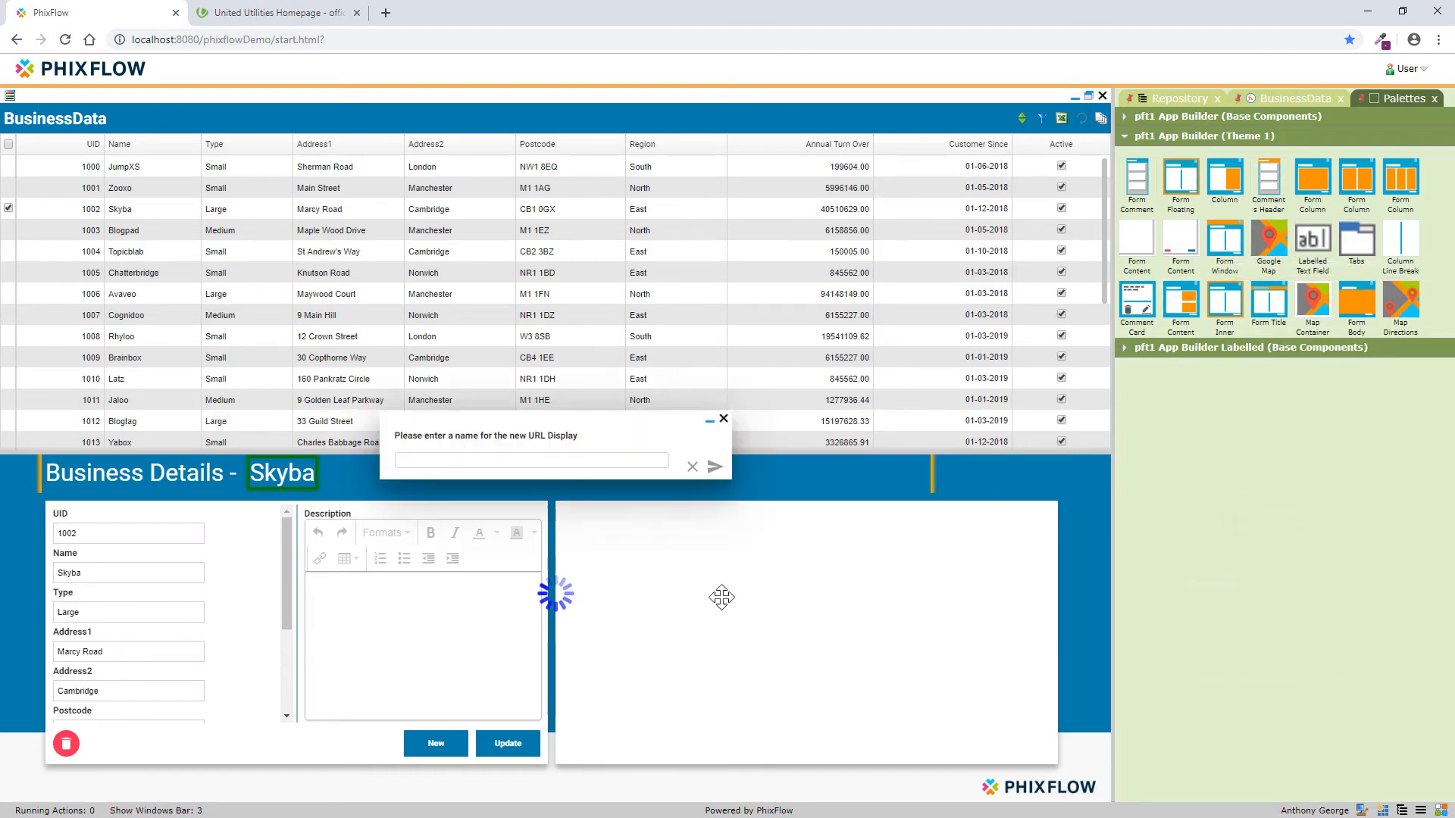
pyautogui.click(574, 460)
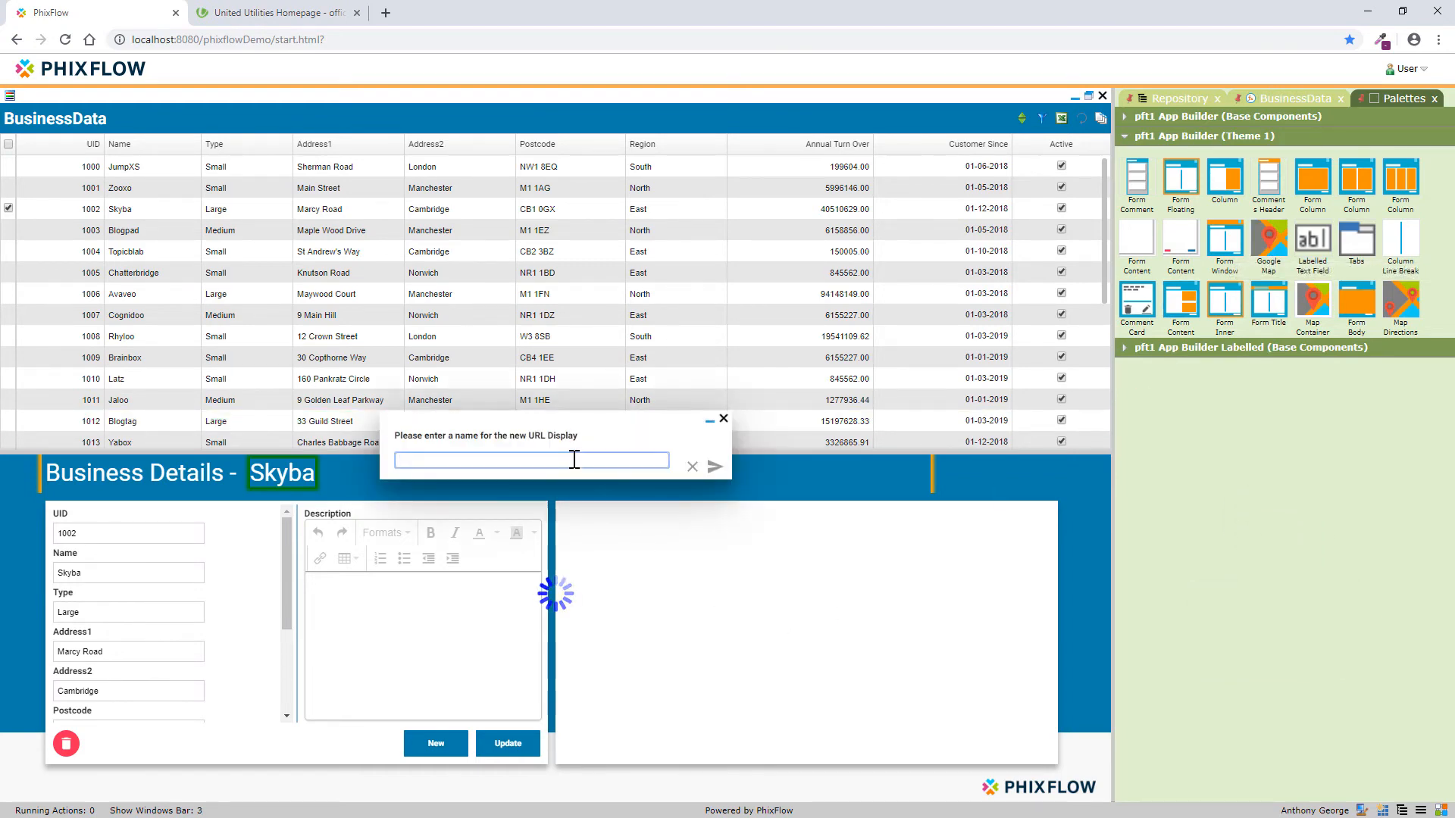
pyautogui.write('Map')
pyautogui.click(712, 466)
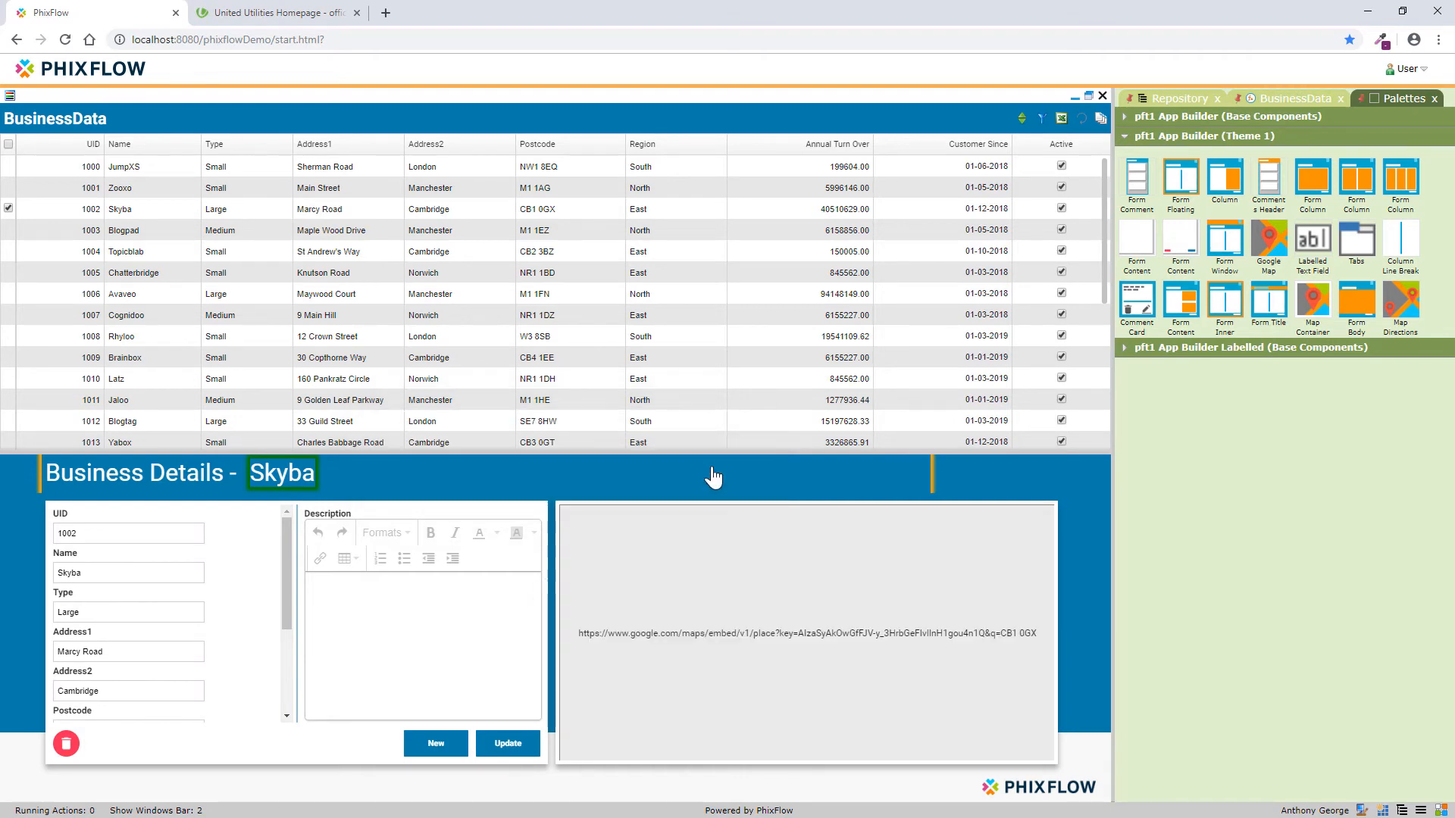
# Lock the form layout, selecting the Avaveo and Chatterbridge rows to check the details and map against the grid selection
pyautogui.rightClick(1012, 494)
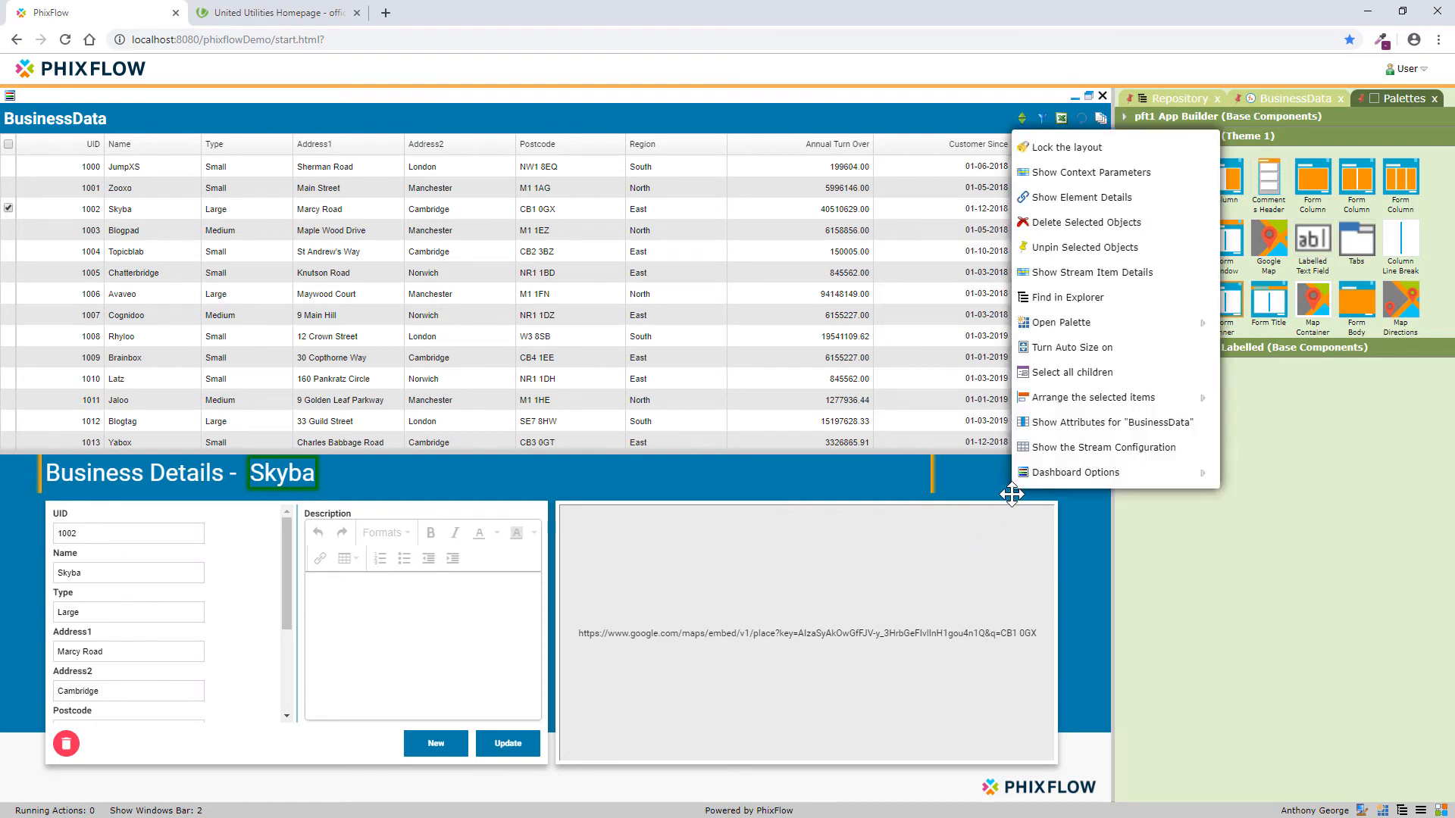
pyautogui.click(1053, 149)
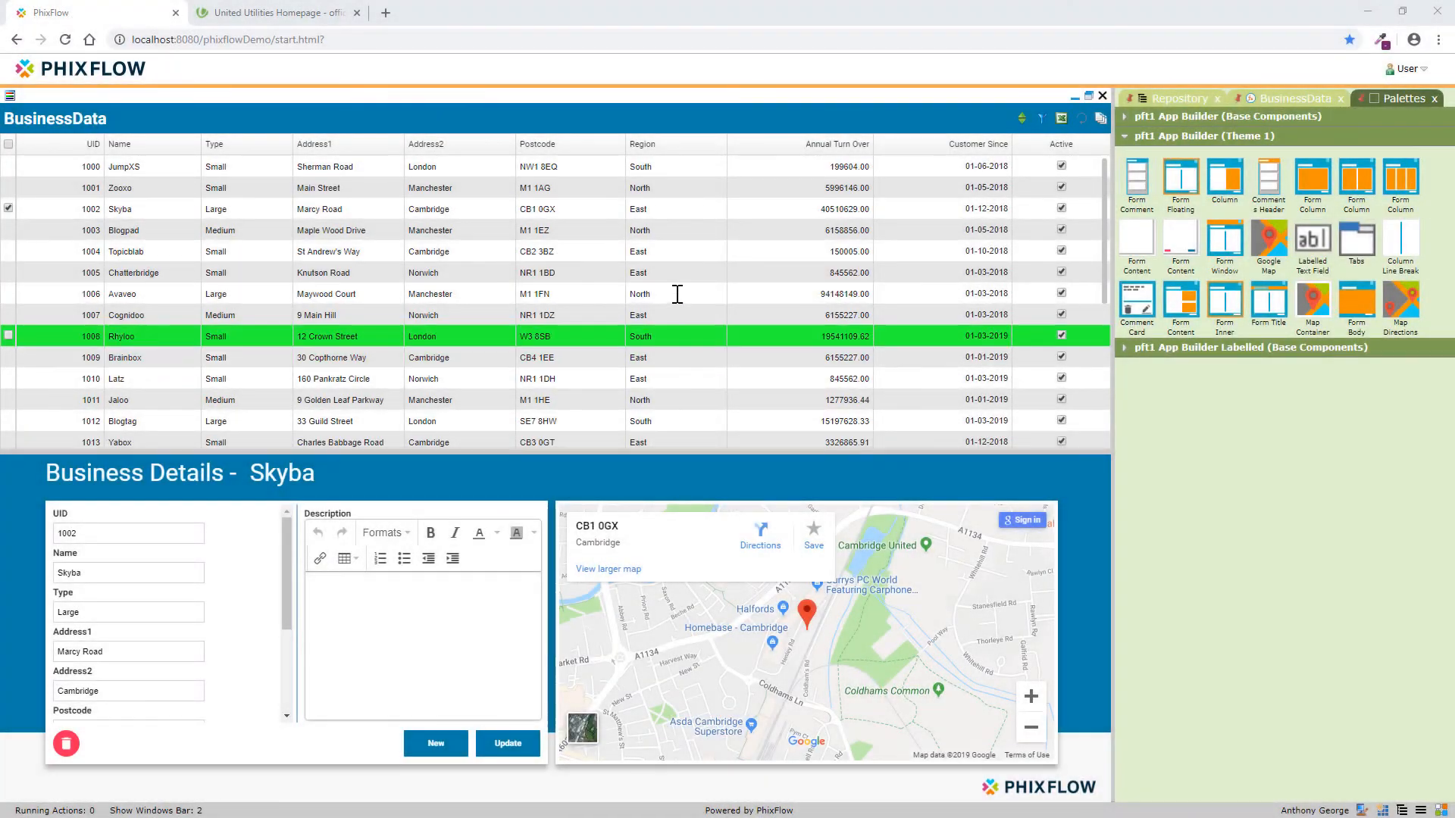
pyautogui.click(675, 293)
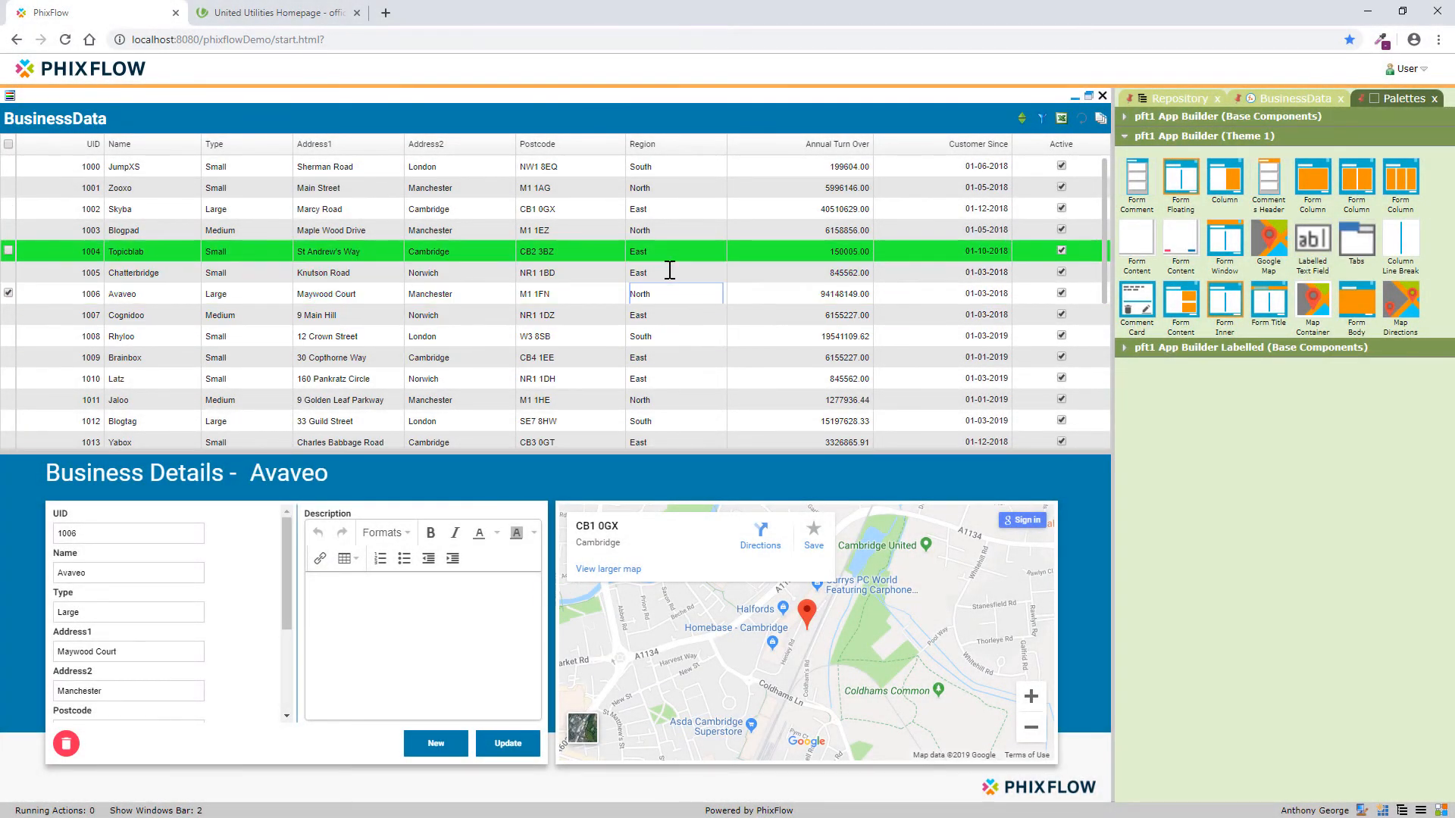
pyautogui.click(670, 272)
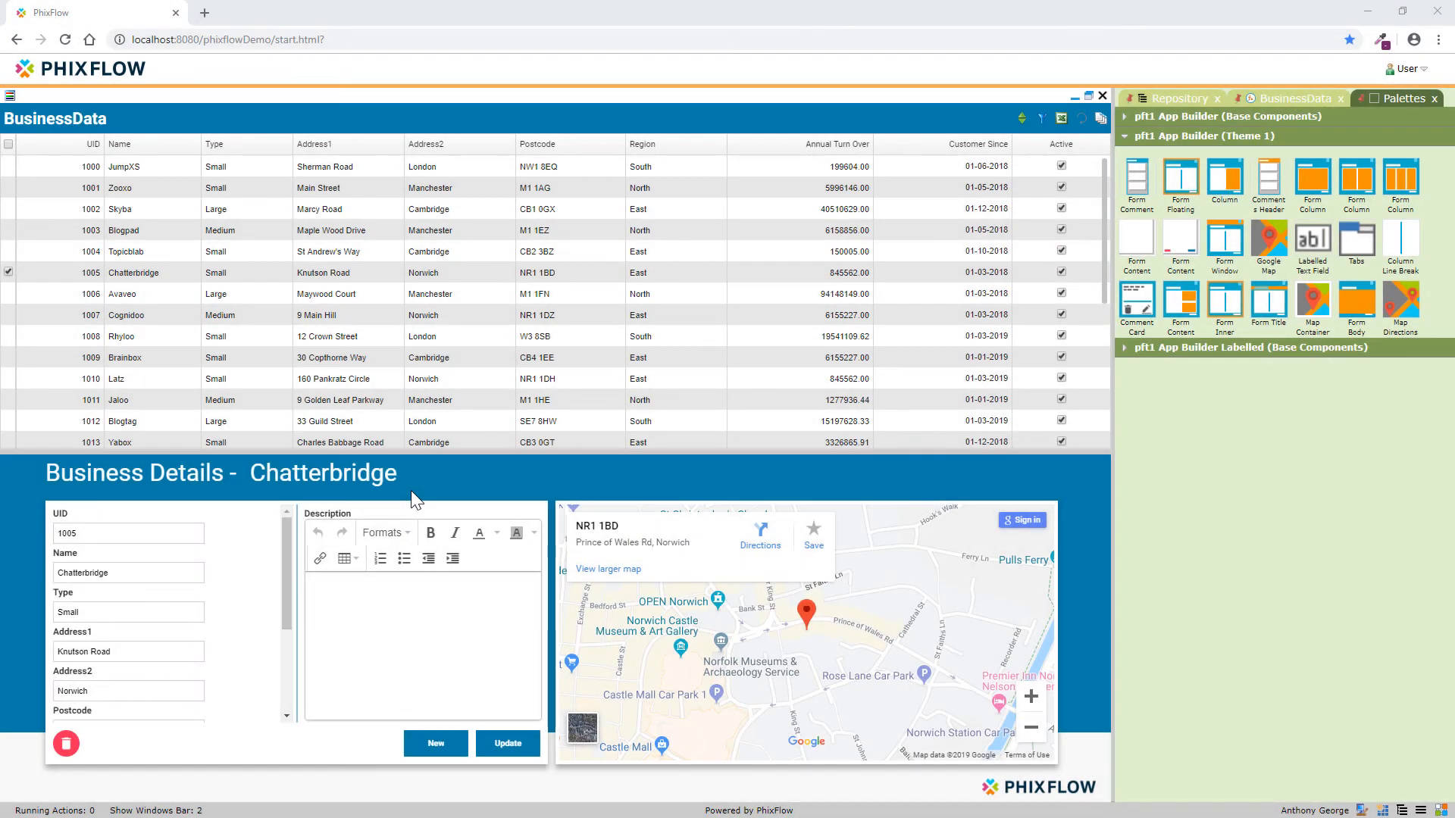
# Hide the design side panel and change the JumpXS record's name to "JumpXS Limited" in the details form
pyautogui.click(1443, 810)
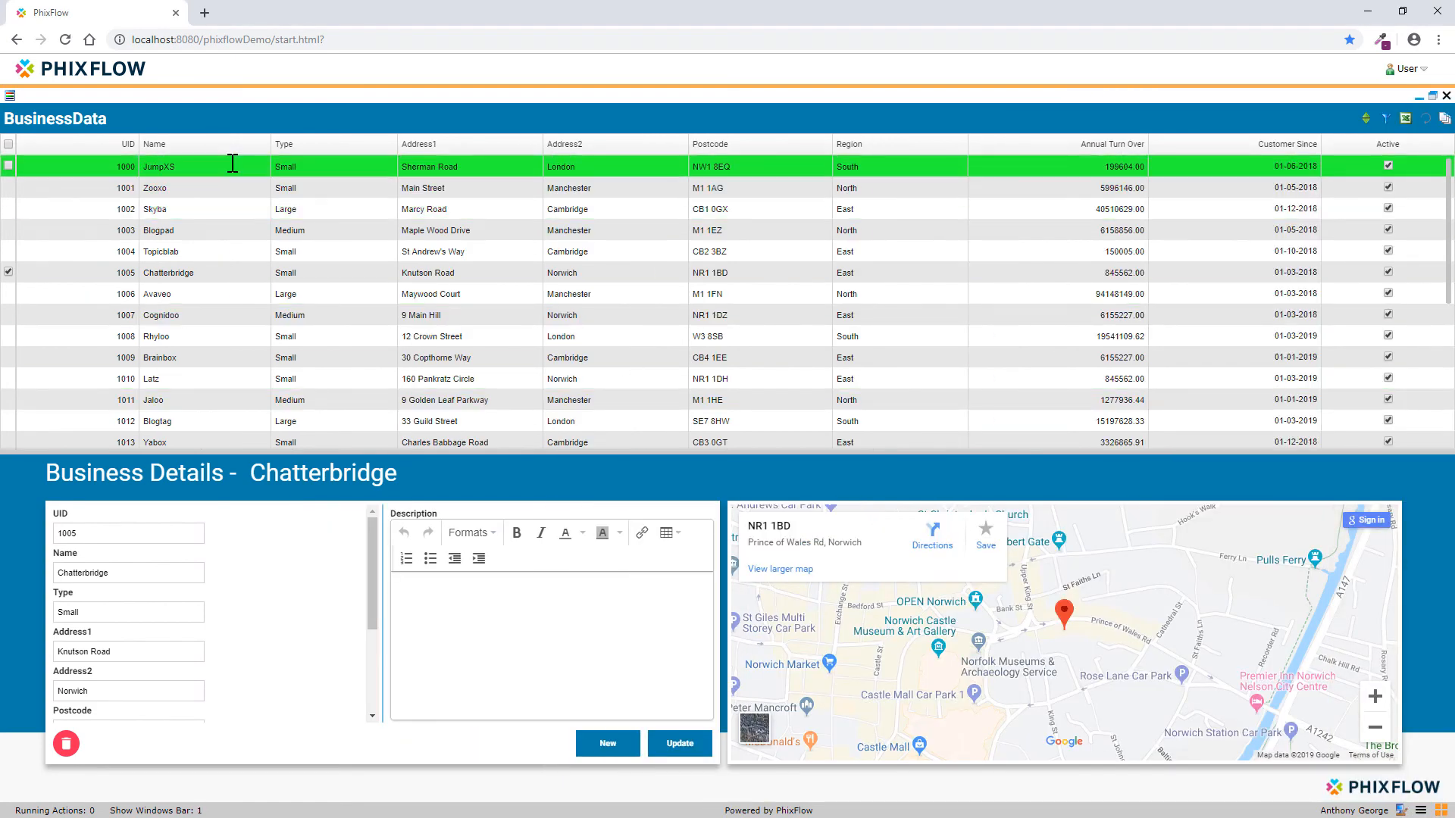
pyautogui.click(231, 164)
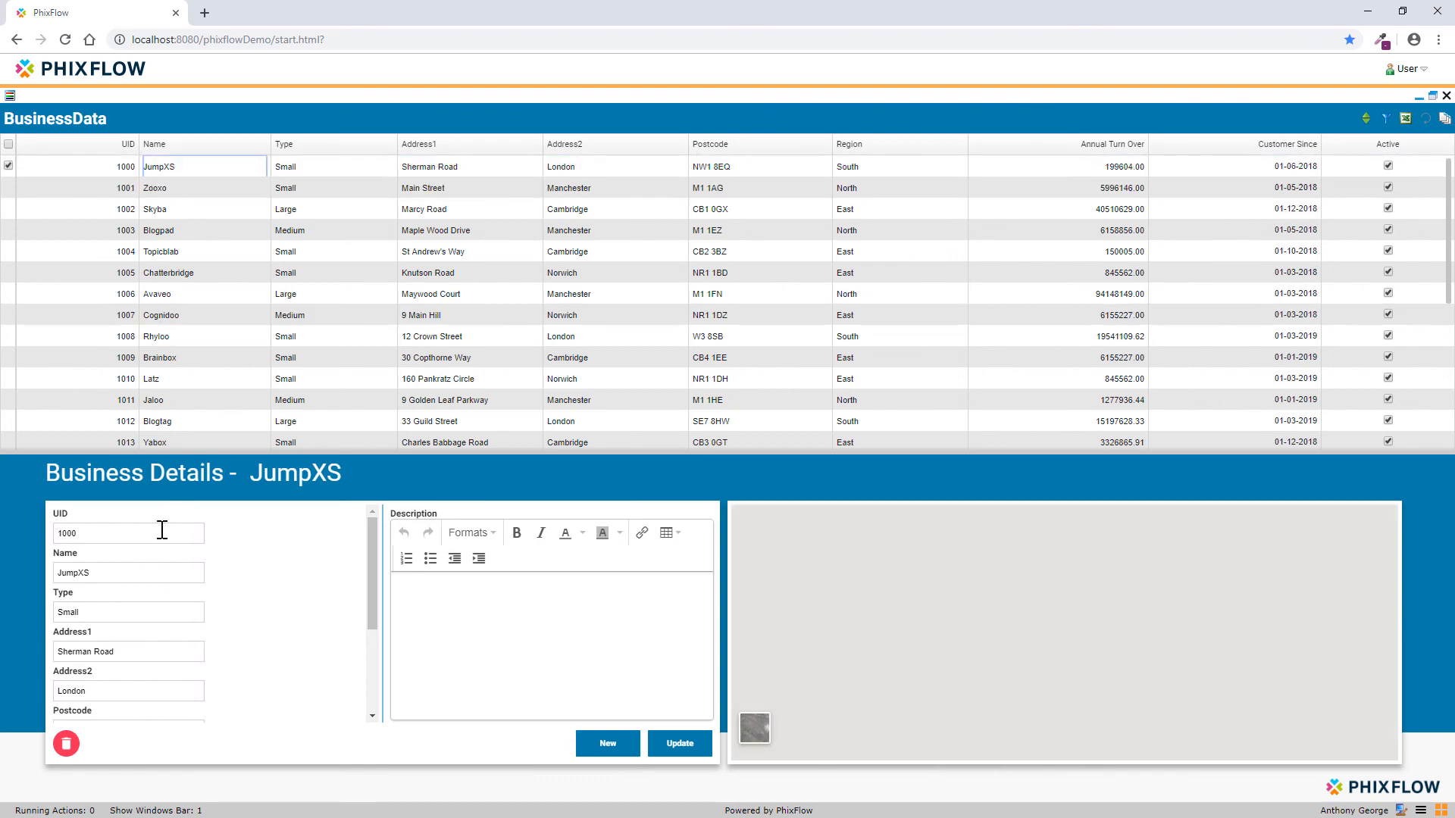
pyautogui.click(138, 579)
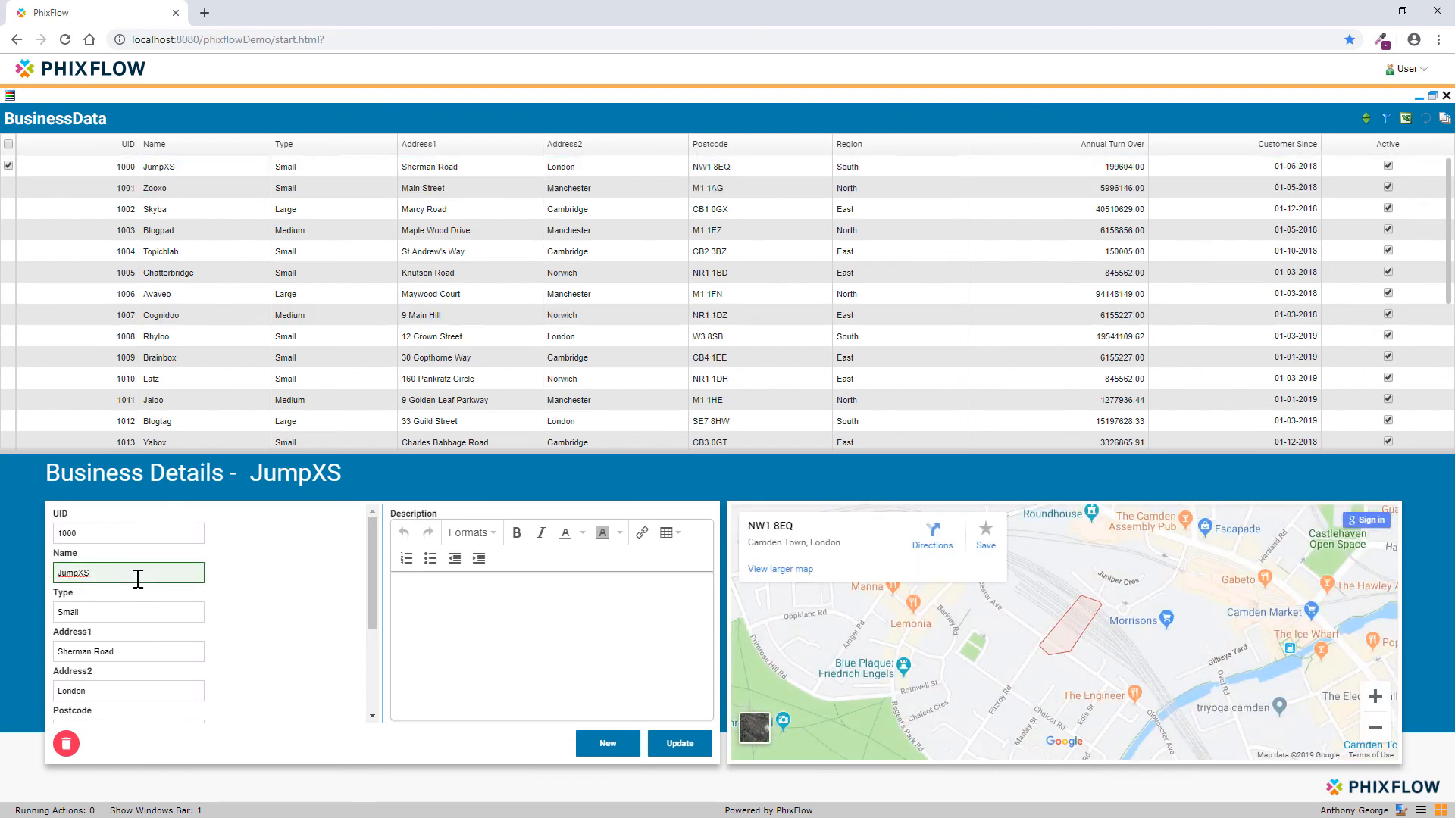
pyautogui.write('Limited')
# Enter "Contacted Customer" as the JumpXS record's description and save the record update
pyautogui.moveTo(372, 580); pyautogui.dragTo(372, 672)
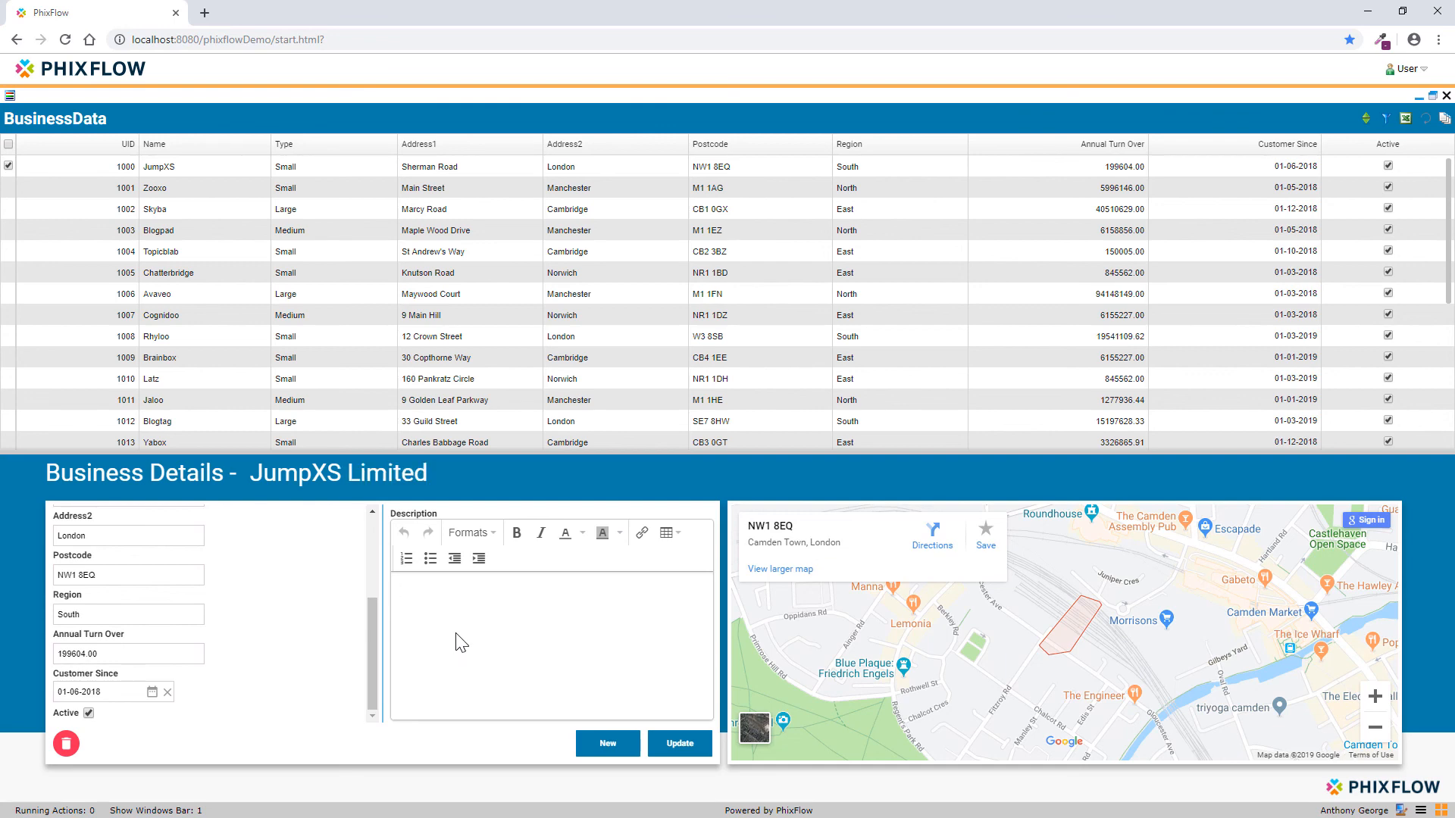
pyautogui.write('Contacted Customer')
pyautogui.click(678, 746)
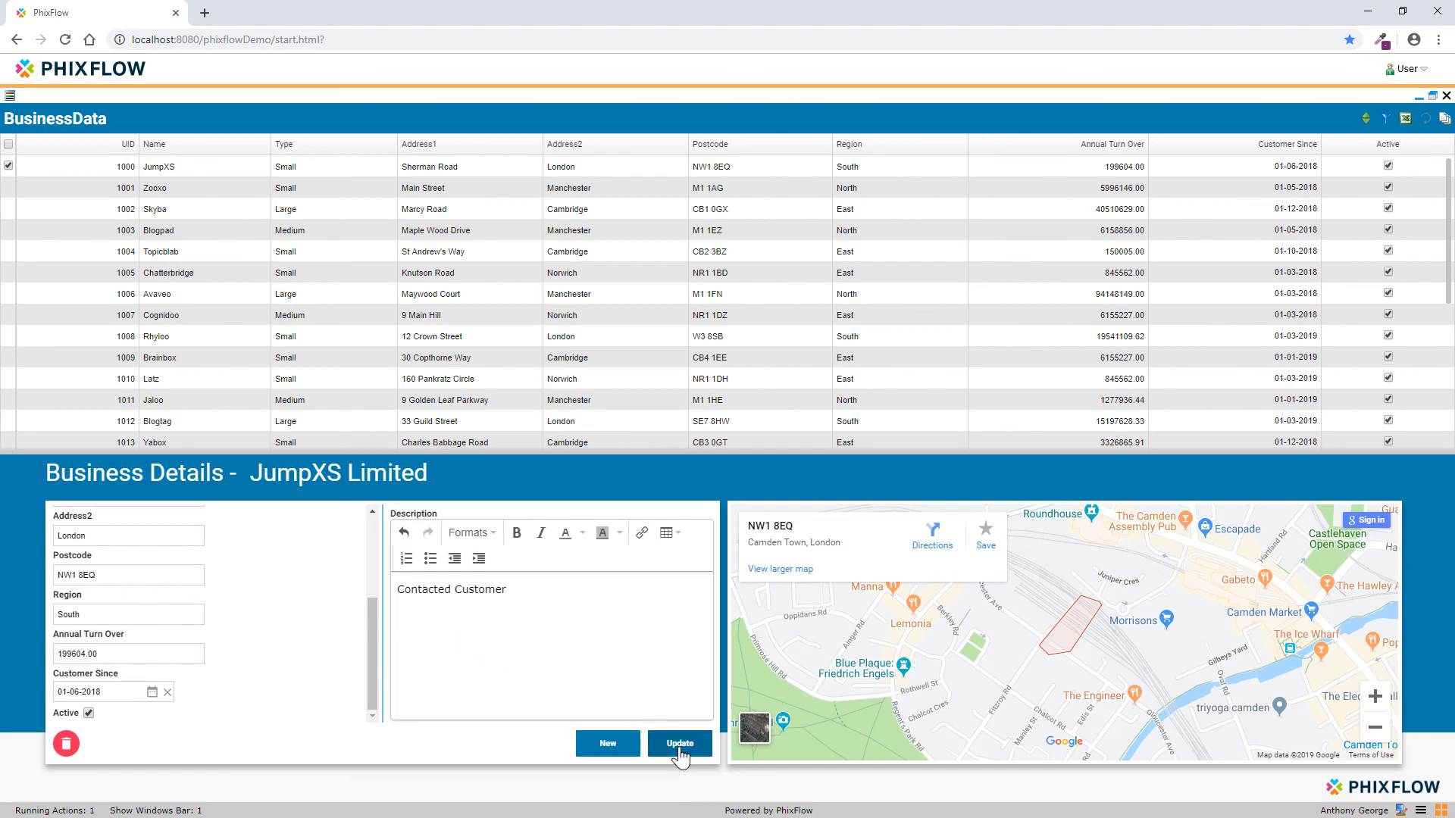